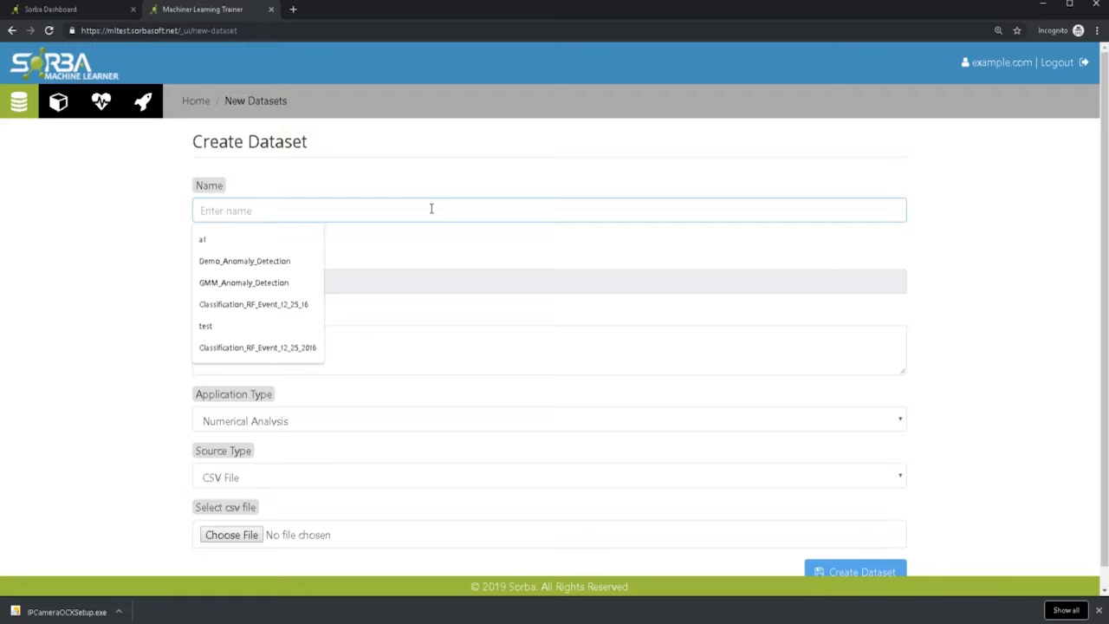
Step: Name the new dataset Test1 and enter Test_Data as its description
type("Test1")
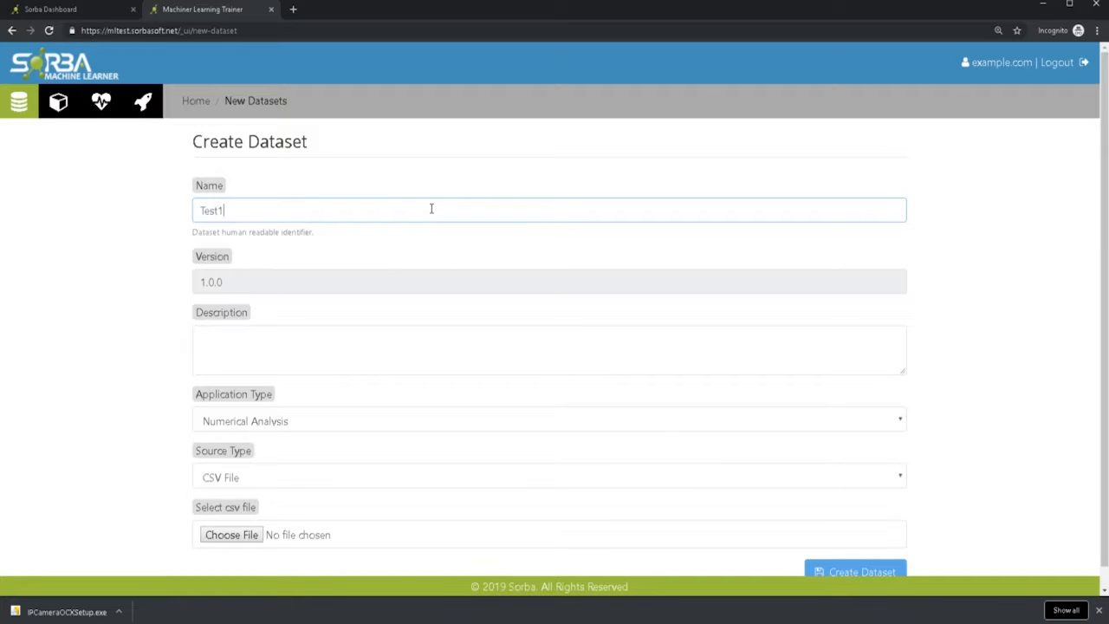
left_click(257, 286)
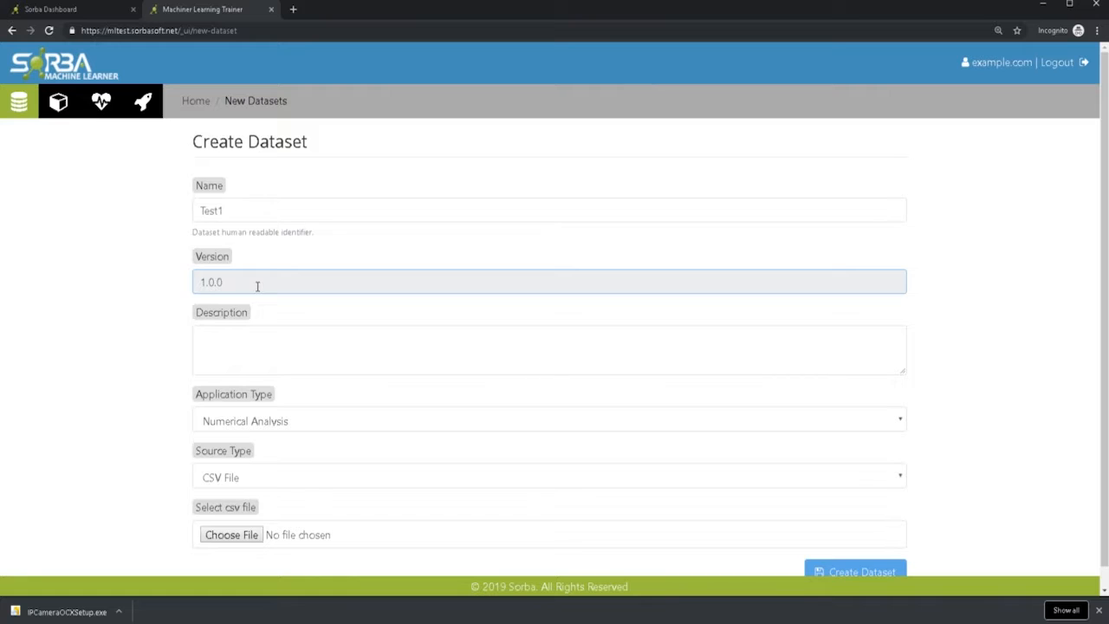
left_click(246, 350)
type("Test")
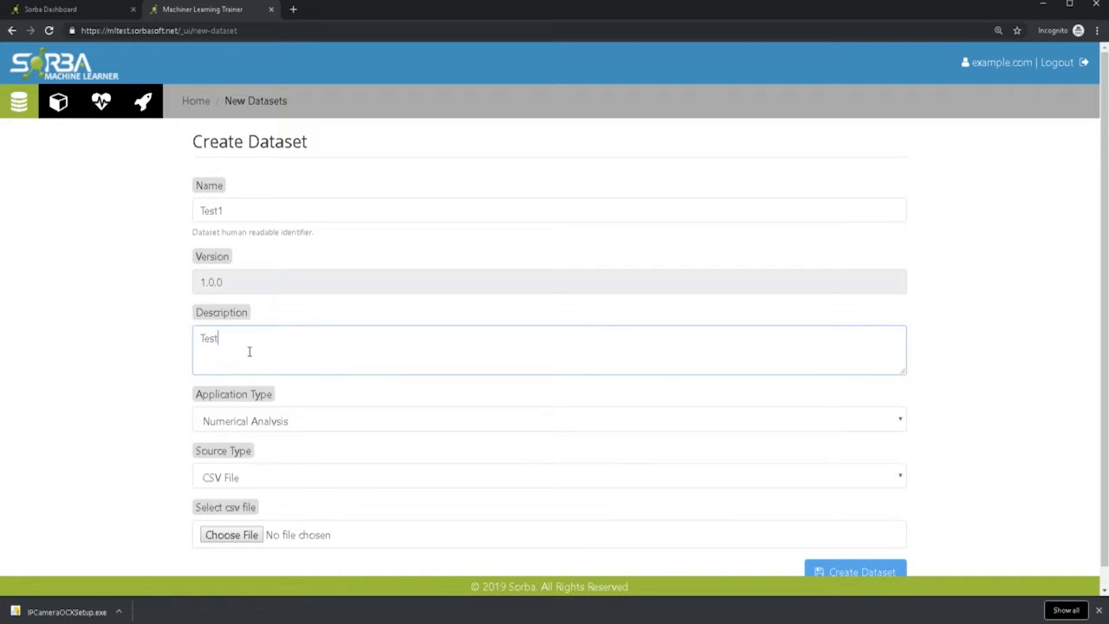
type("_Data")
scroll(295, 405, "down", 1)
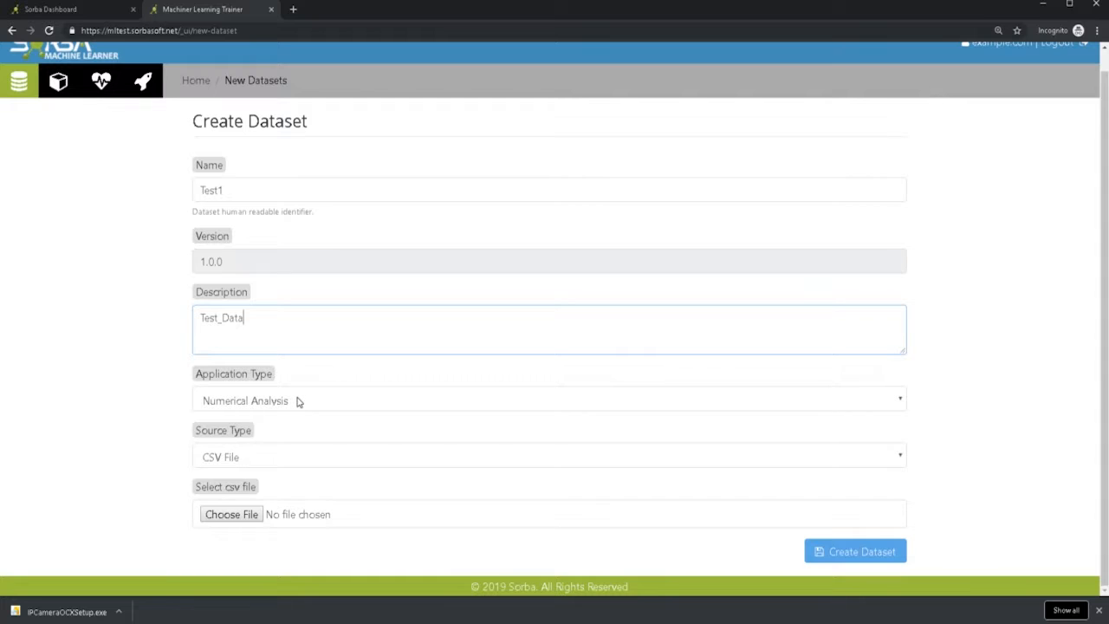
key("Tab")
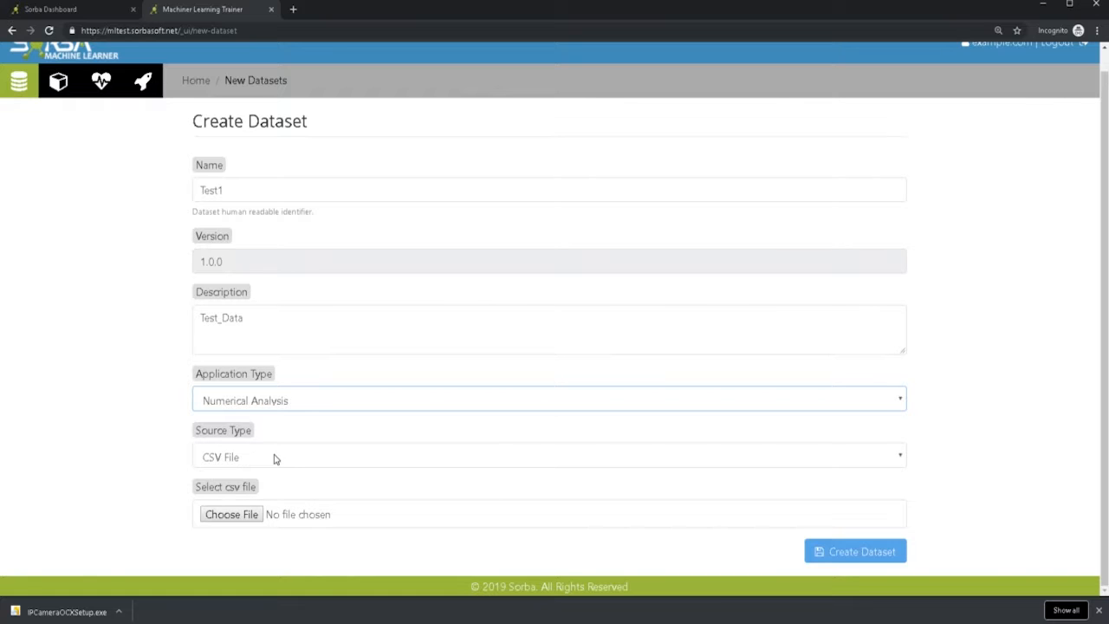
Step: Set the source type to SORBA Historian and select the G120_DRIVER asset
left_click(214, 460)
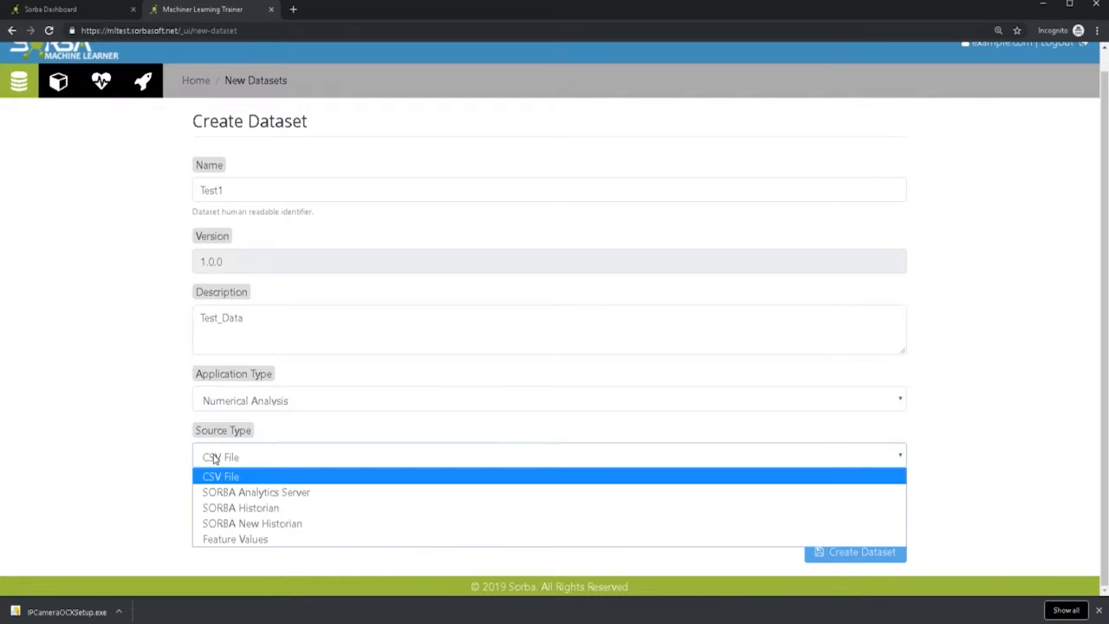
left_click(257, 513)
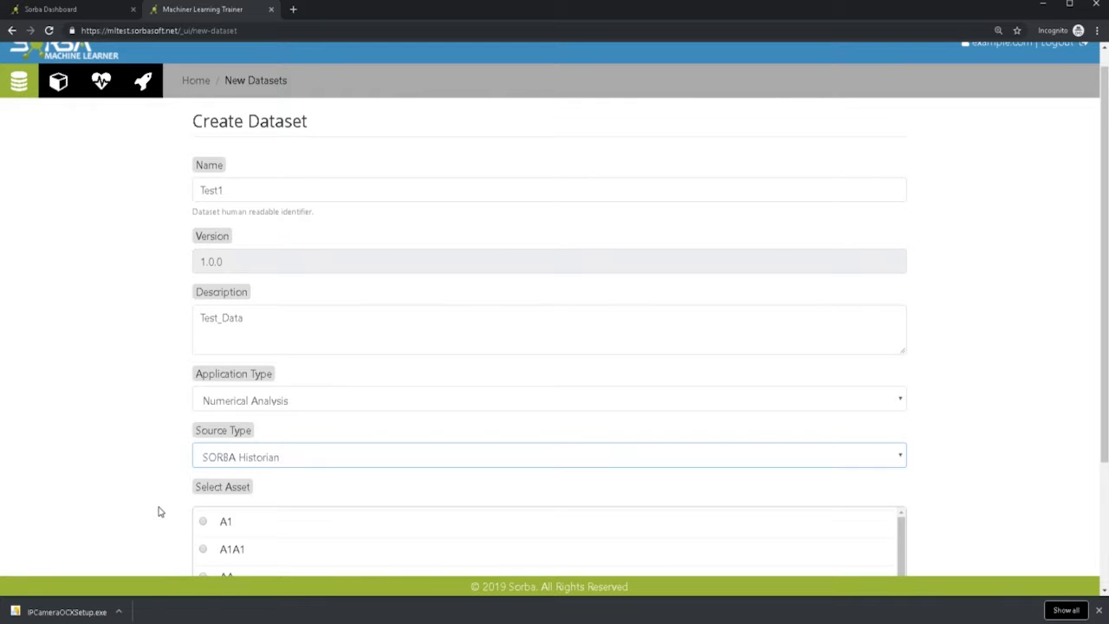
scroll(158, 512, "down", 2)
scroll(243, 453, "down", 3)
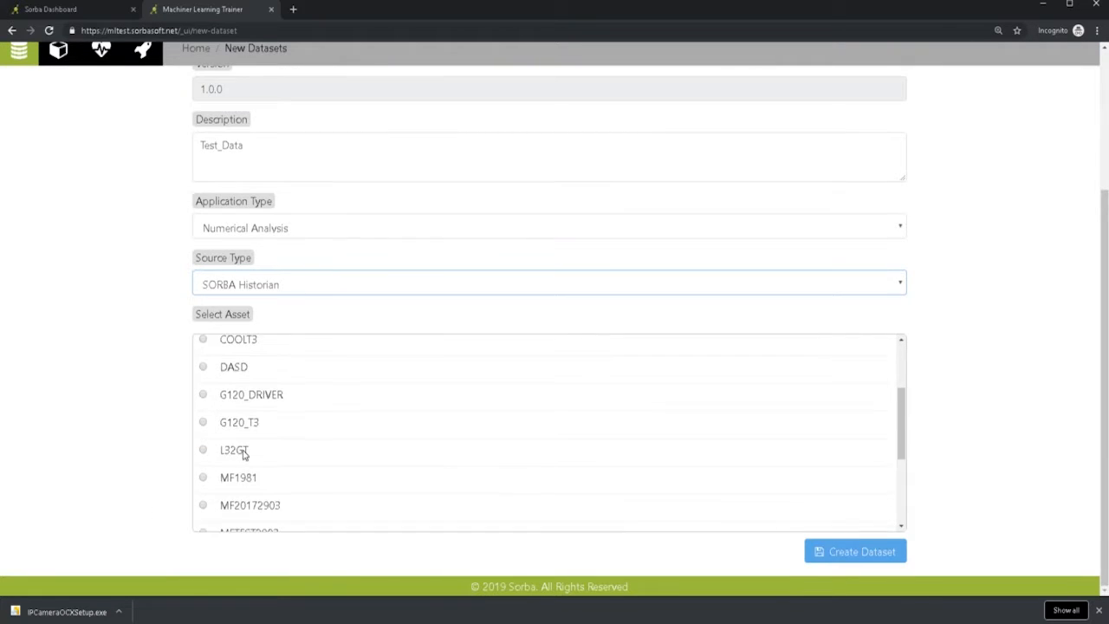
scroll(244, 454, "down", 1)
scroll(243, 454, "up", 6)
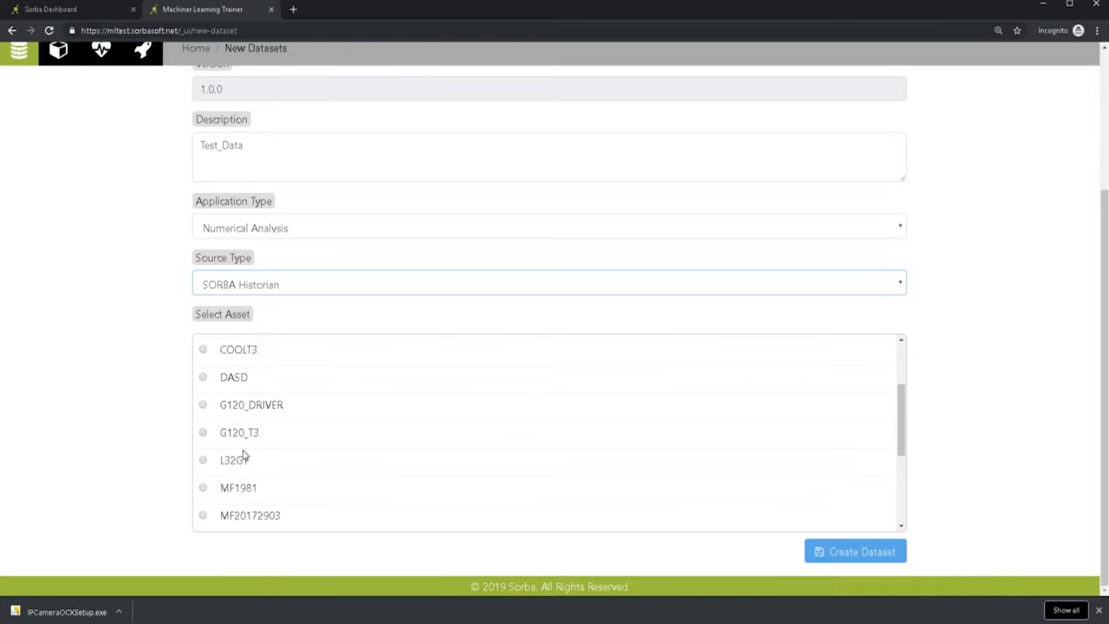
scroll(285, 457, "down", 2)
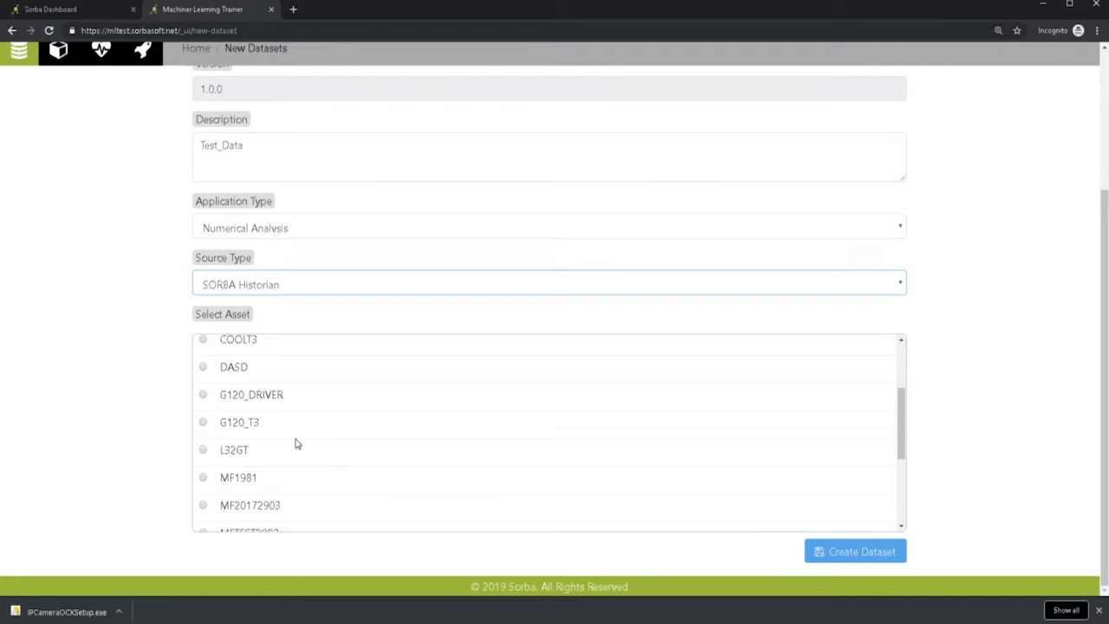
left_click(256, 402)
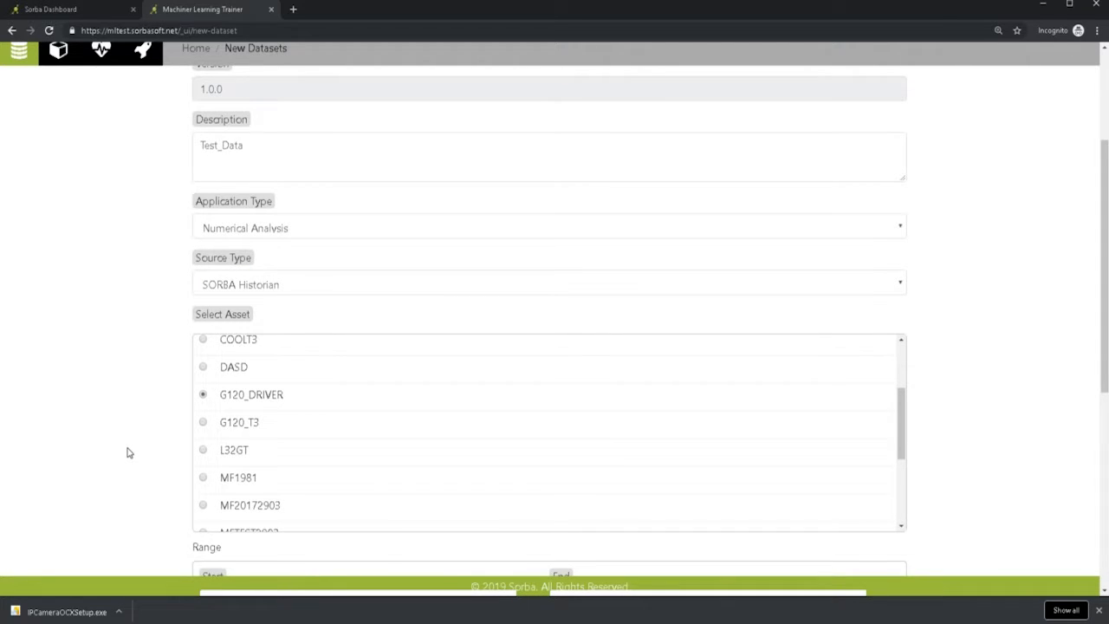
Step: Set the start of the data range to January 1, 2019 at 12:00 AM
scroll(128, 448, "down", 3)
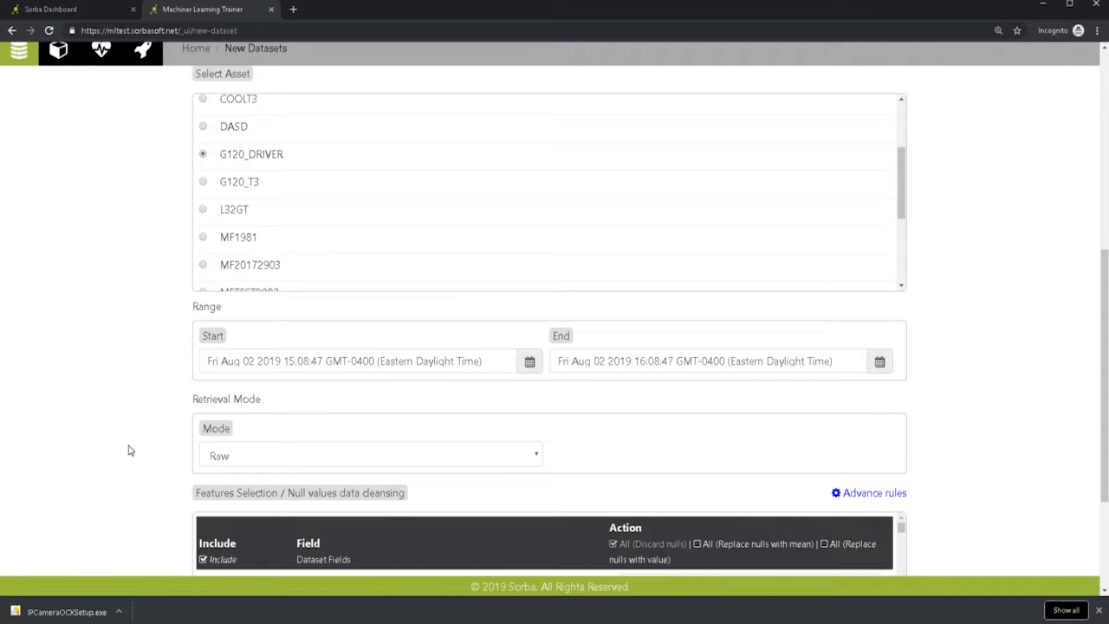
left_click(530, 368)
left_click(298, 395)
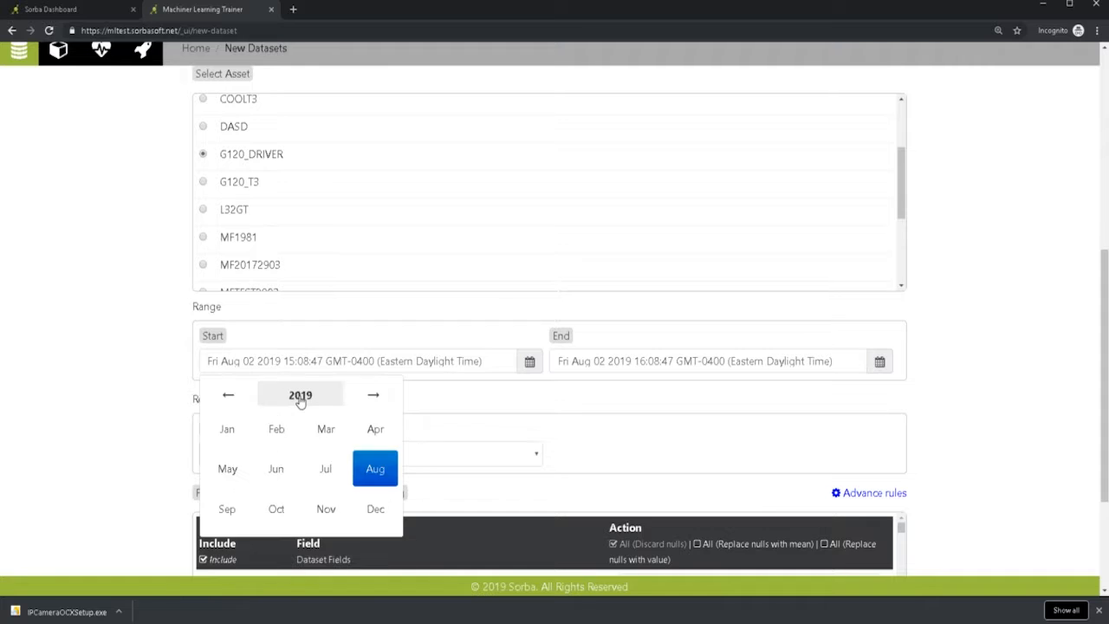
left_click(218, 434)
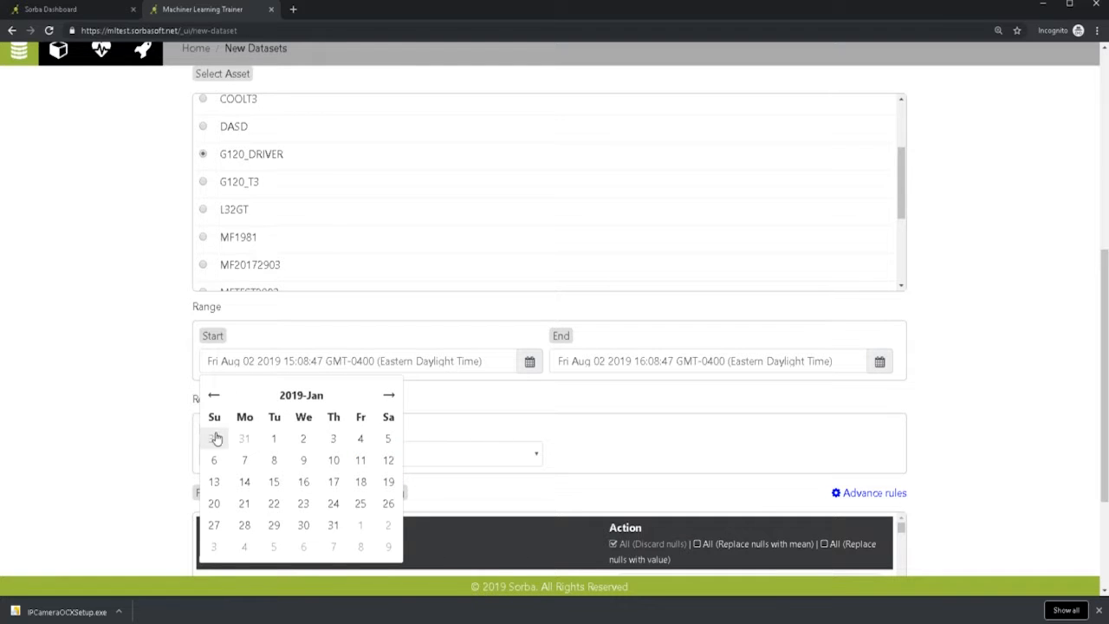
left_click(272, 440)
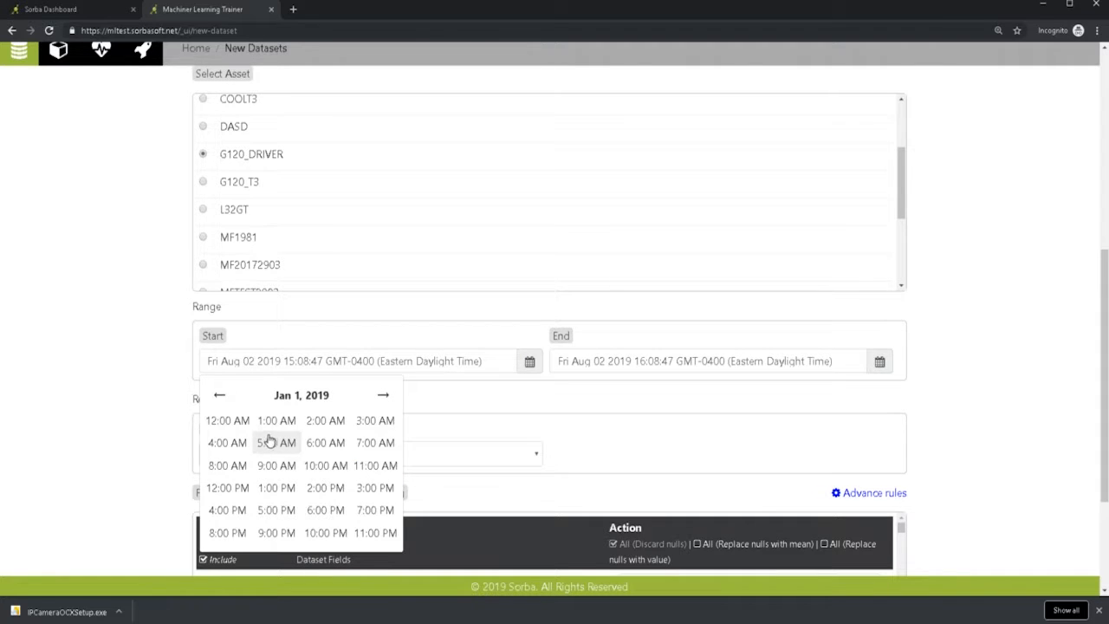
left_click(216, 423)
left_click(216, 422)
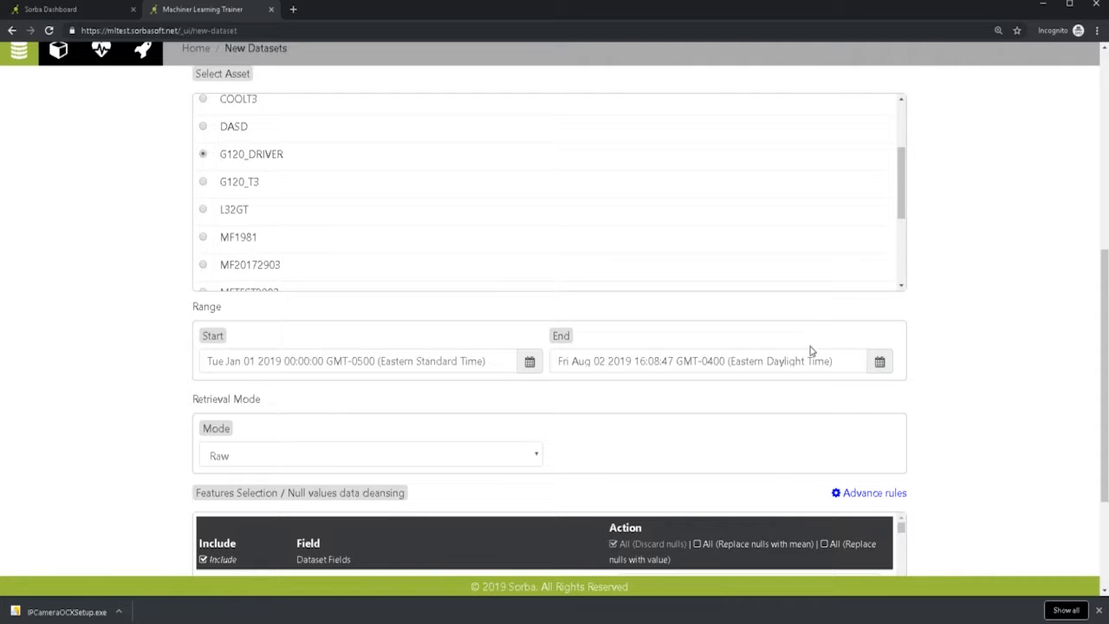
Step: Keep the Raw retrieval mode and set the null cleansing action for all fields to Replace nulls with value
scroll(494, 430, "down", 1)
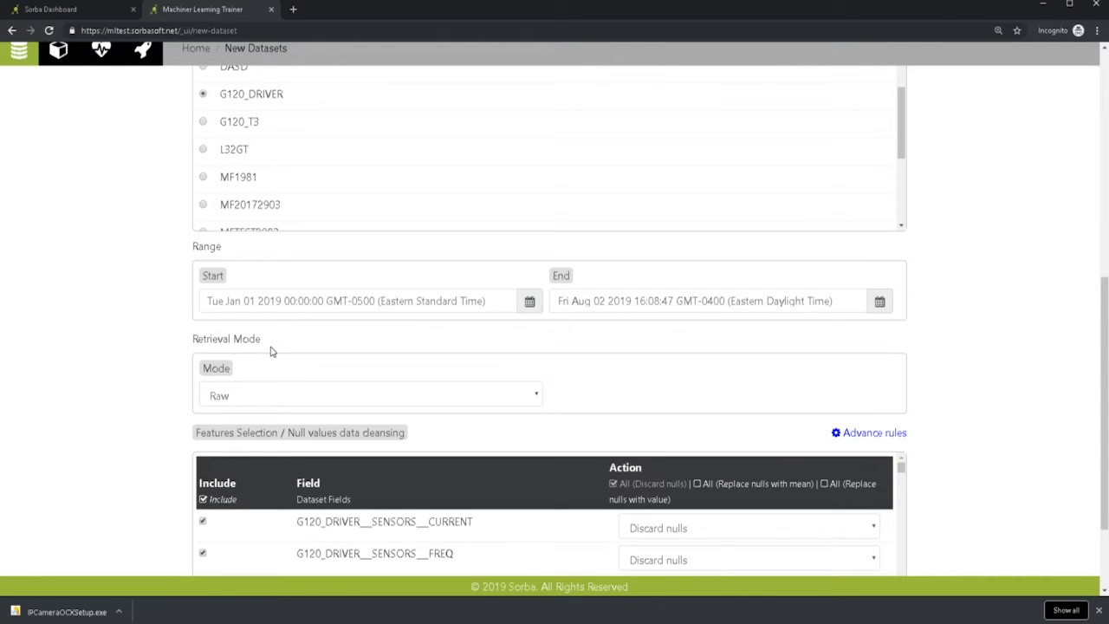
left_click(247, 398)
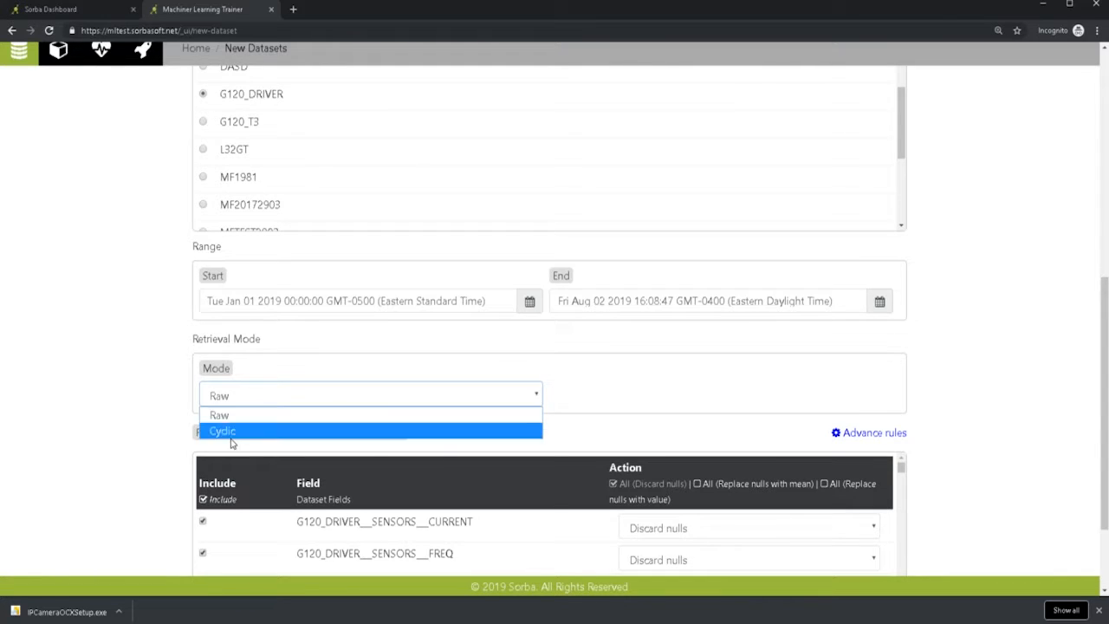
left_click(171, 407)
scroll(169, 406, "down", 2)
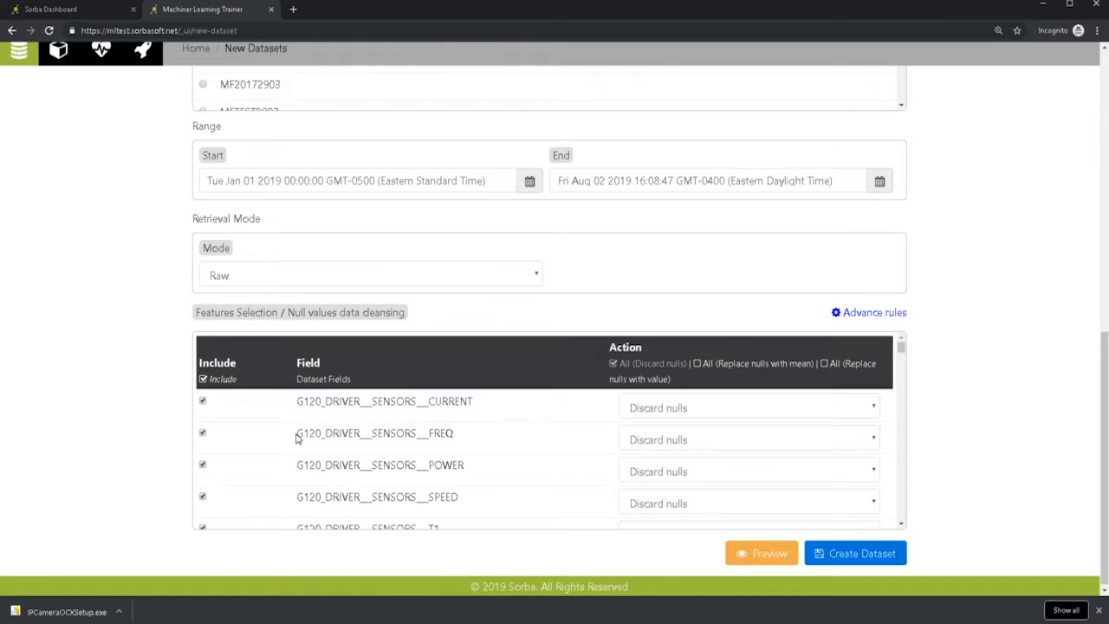
scroll(241, 412, "down", 3)
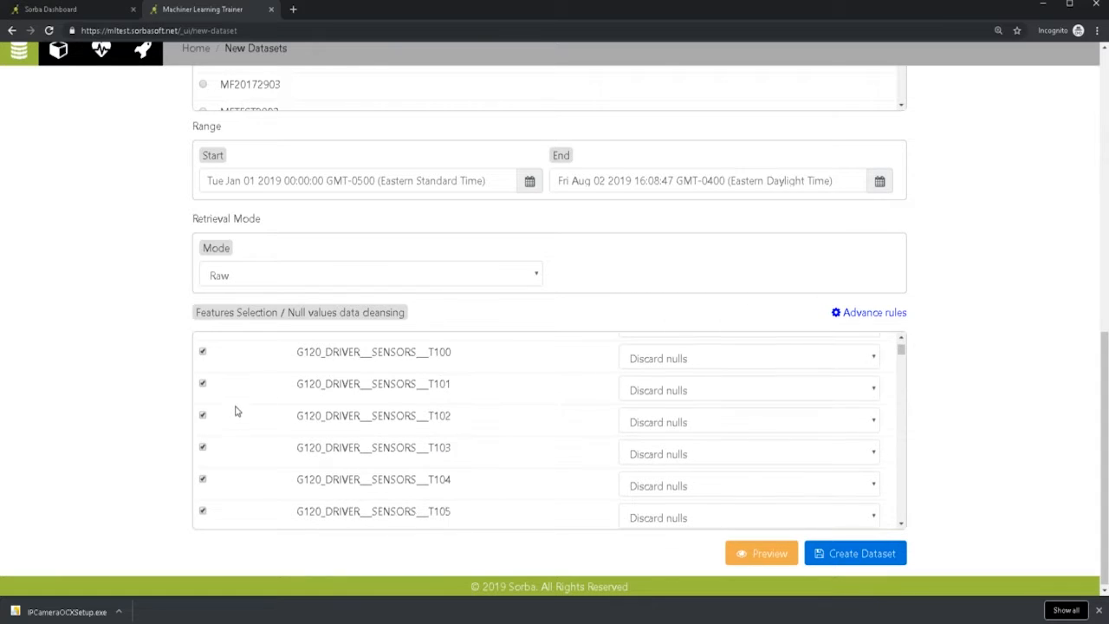
scroll(246, 399, "down", 9)
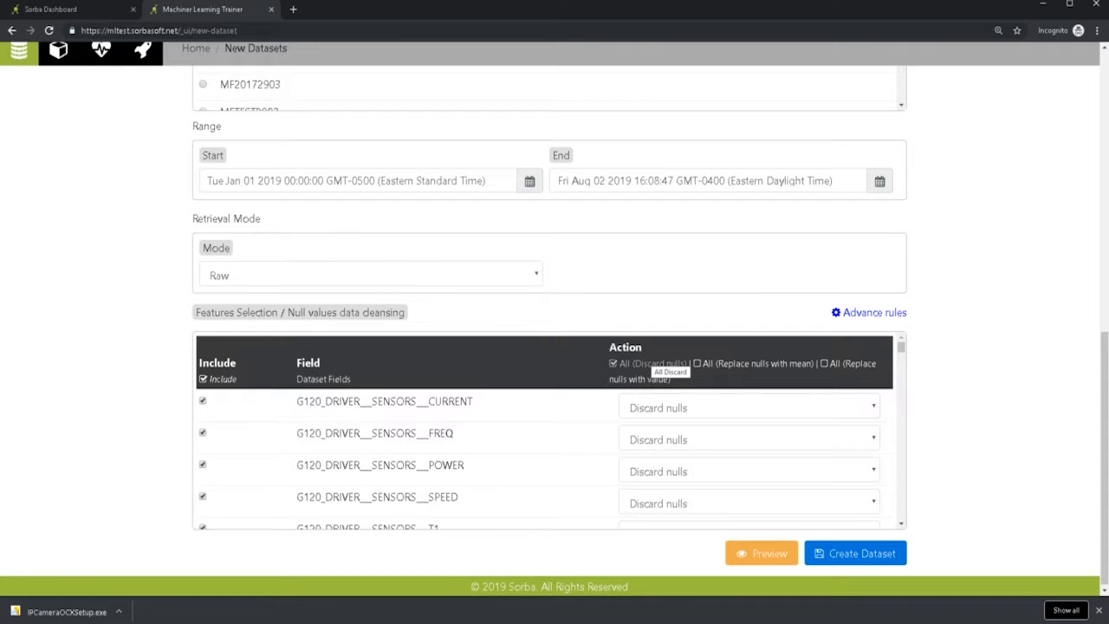
left_click(825, 365)
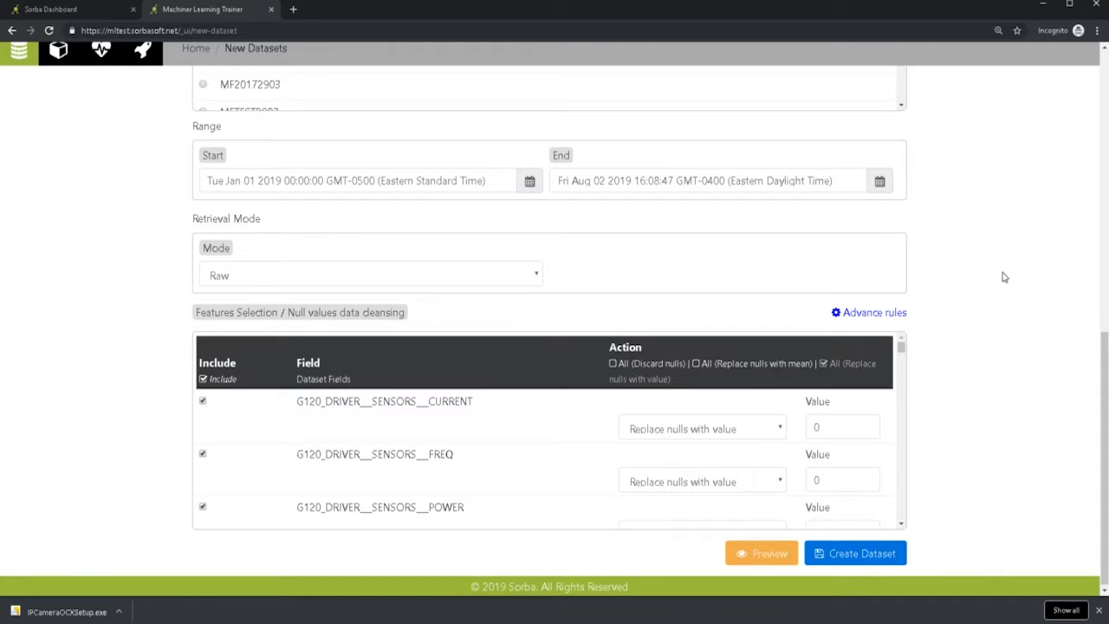
Step: Add and save an advance rule with the Filter action for G120_DRIVER__SENSORS__CURRENT >= 10
left_click(901, 313)
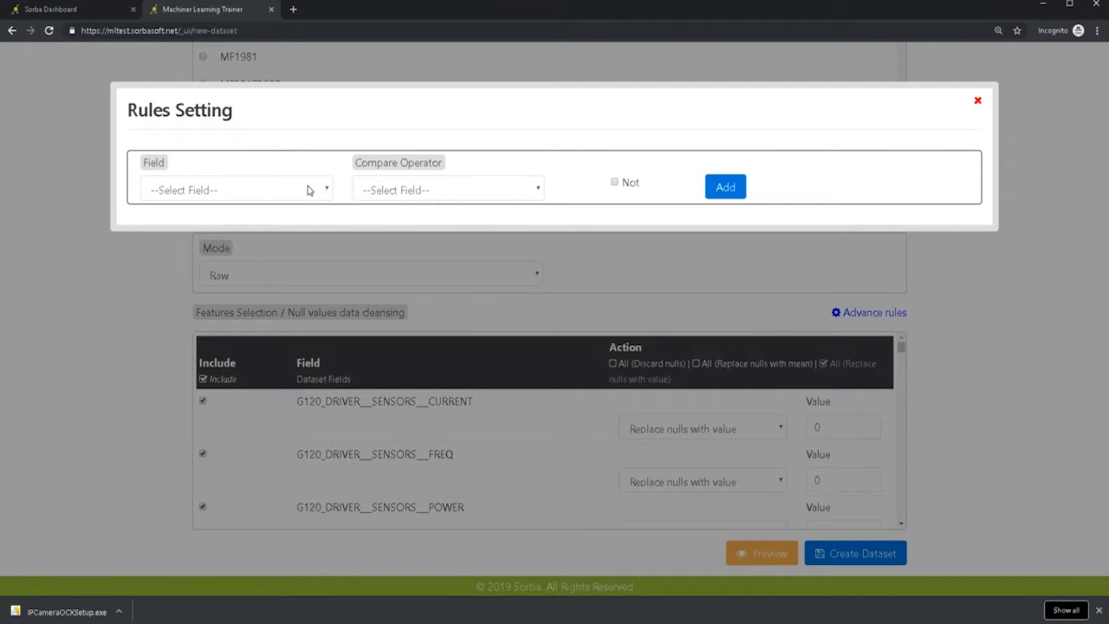
left_click(308, 190)
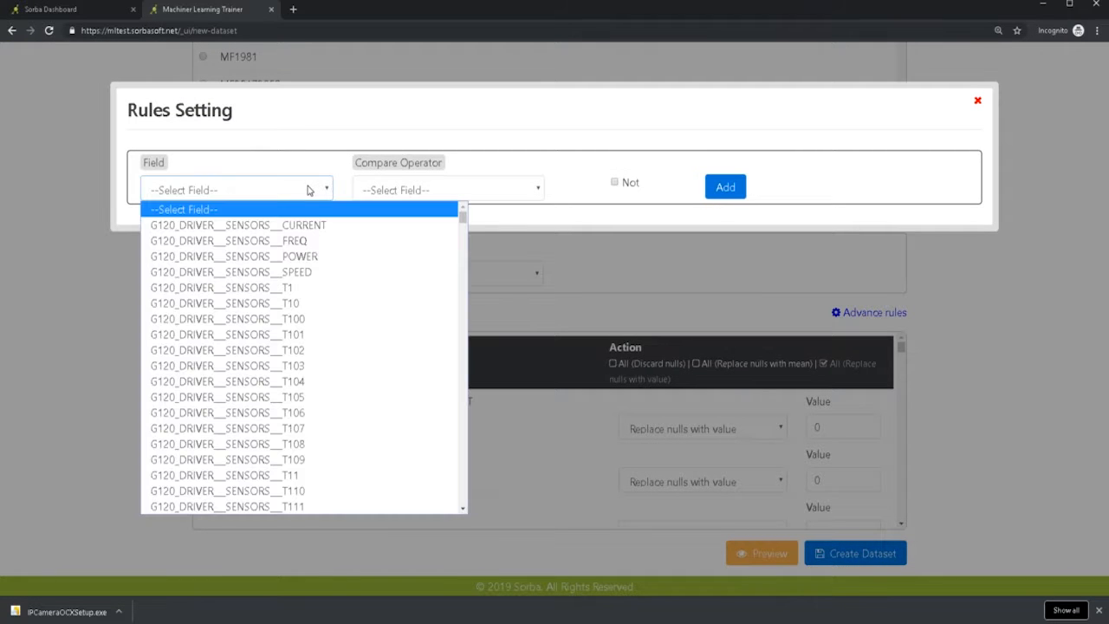
left_click(321, 227)
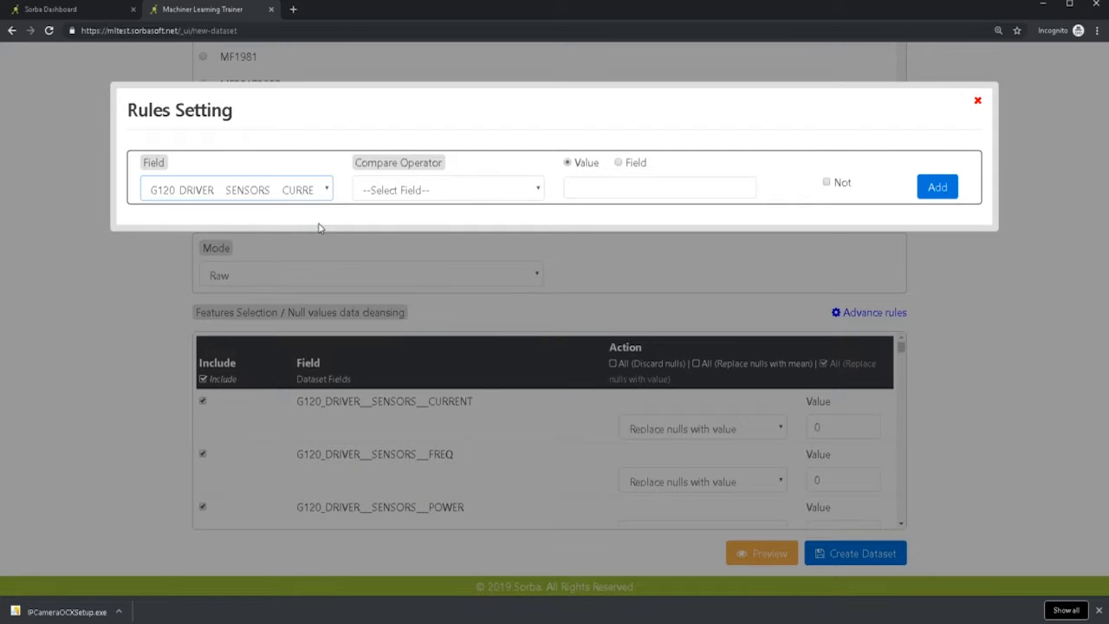
left_click(396, 191)
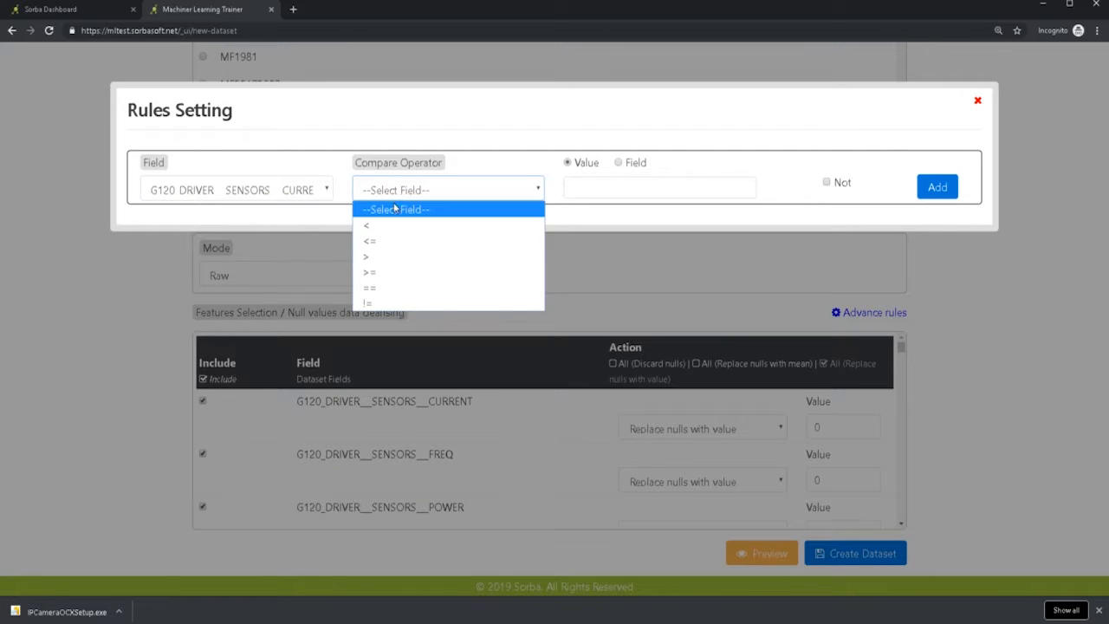
left_click(379, 273)
left_click(614, 188)
type("10")
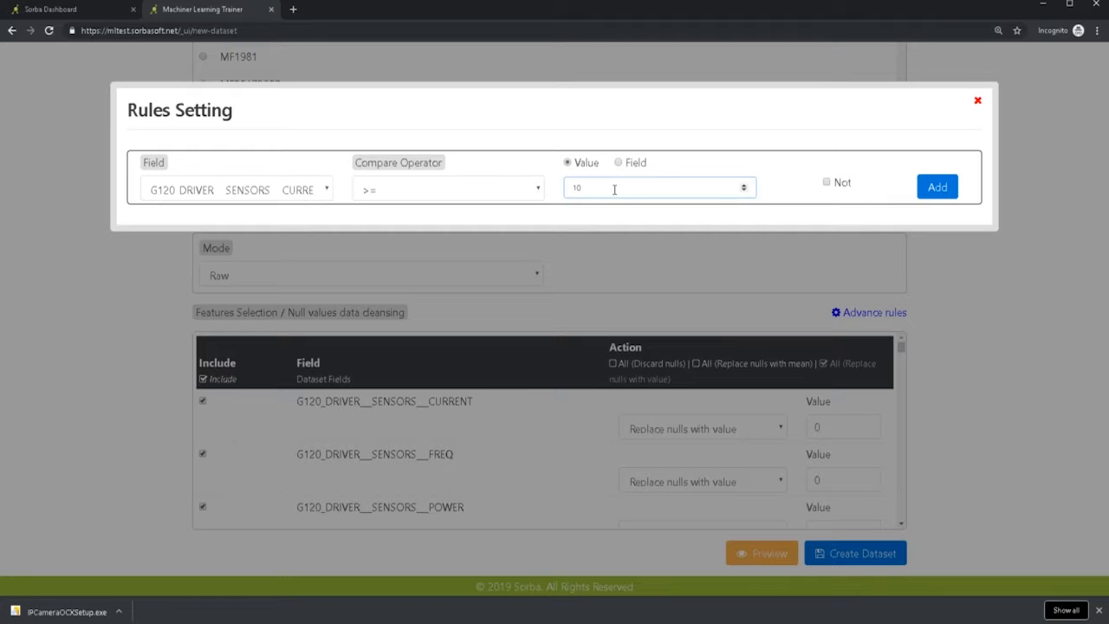
left_click(947, 191)
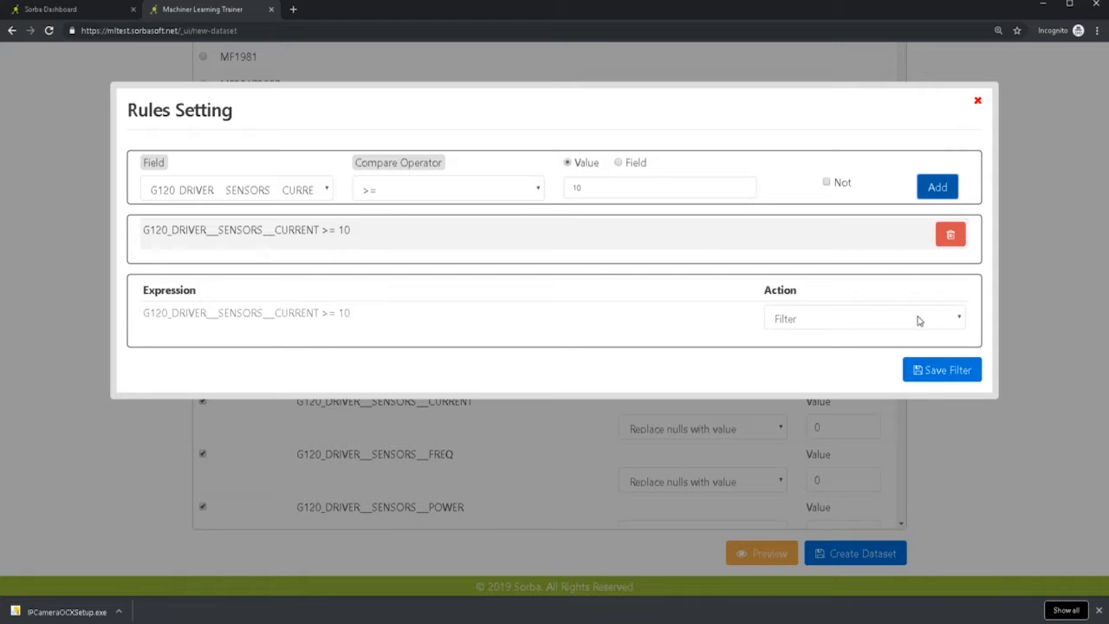
left_click(928, 371)
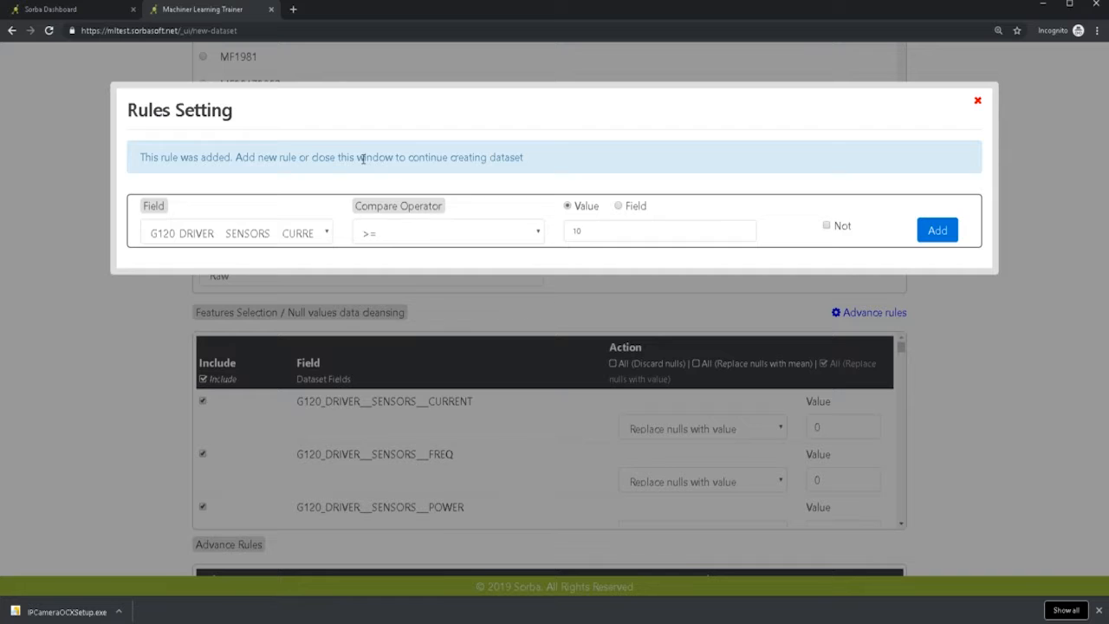
left_click(978, 100)
Step: Create the Test1 dataset with the configured settings and filter rule
scroll(980, 190, "down", 3)
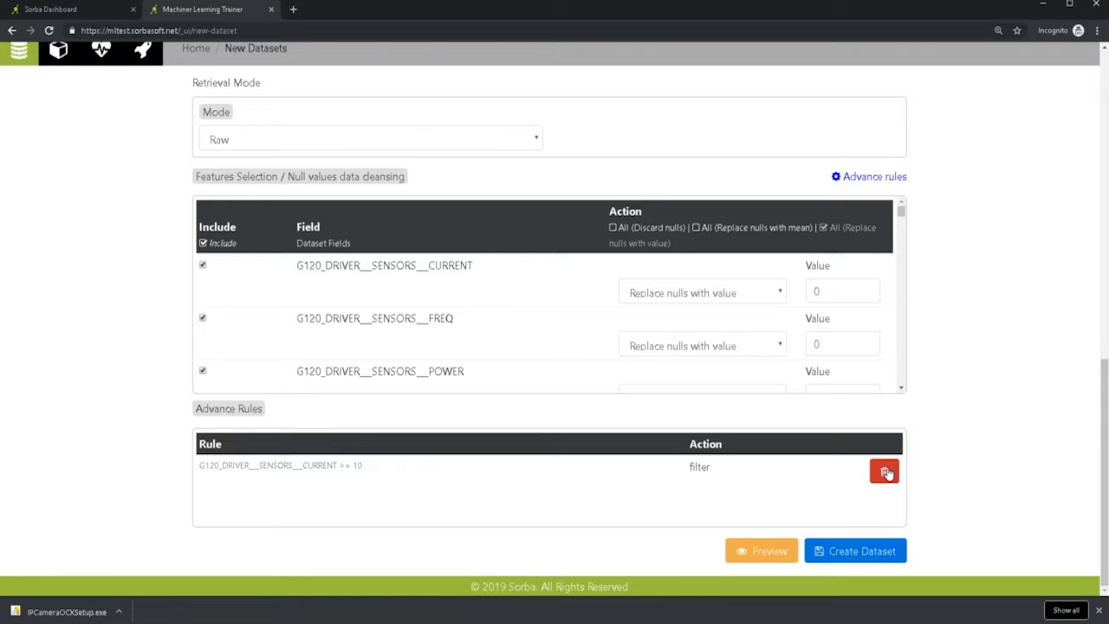
left_click(857, 551)
scroll(541, 541, "down", 1)
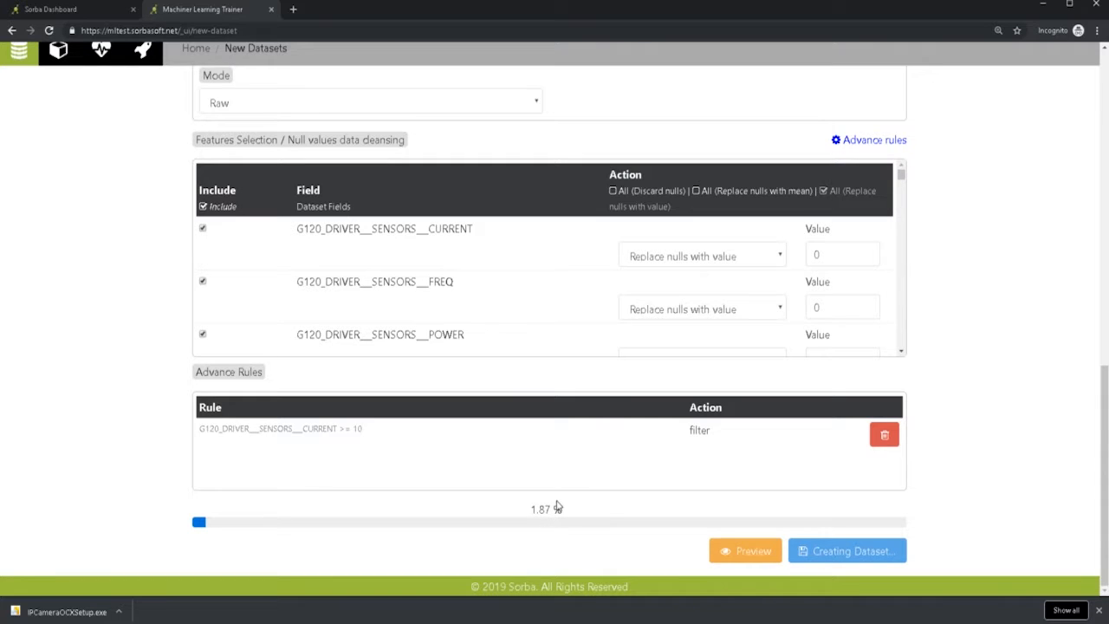
Step: Start another new dataset from the datasets list, naming it TEST2 with the description CV
scroll(543, 462, "up", 3)
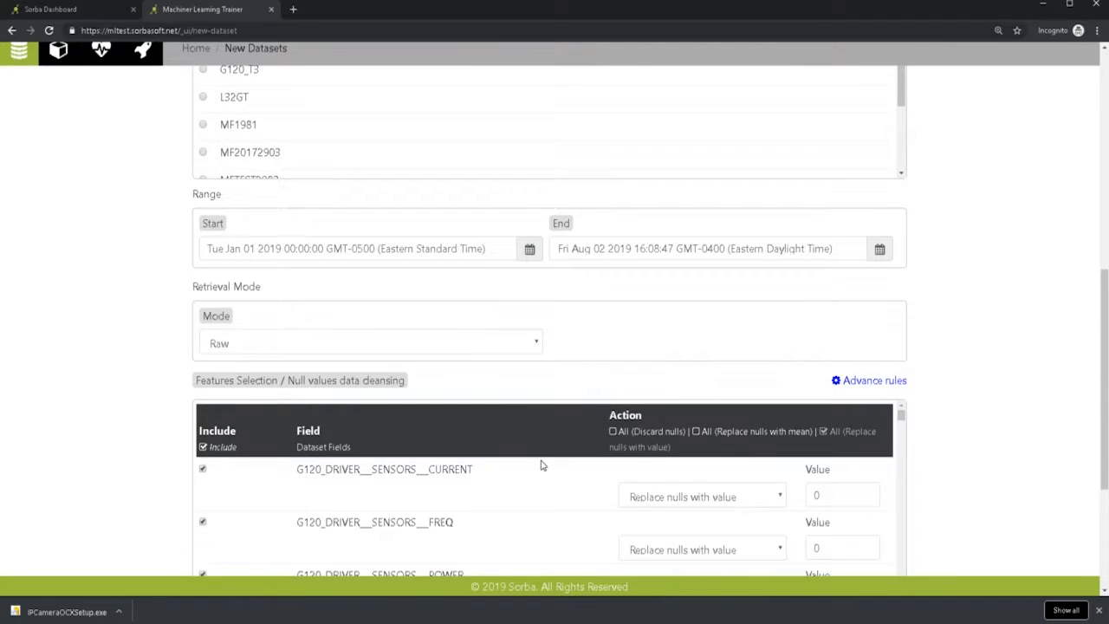
left_click(19, 50)
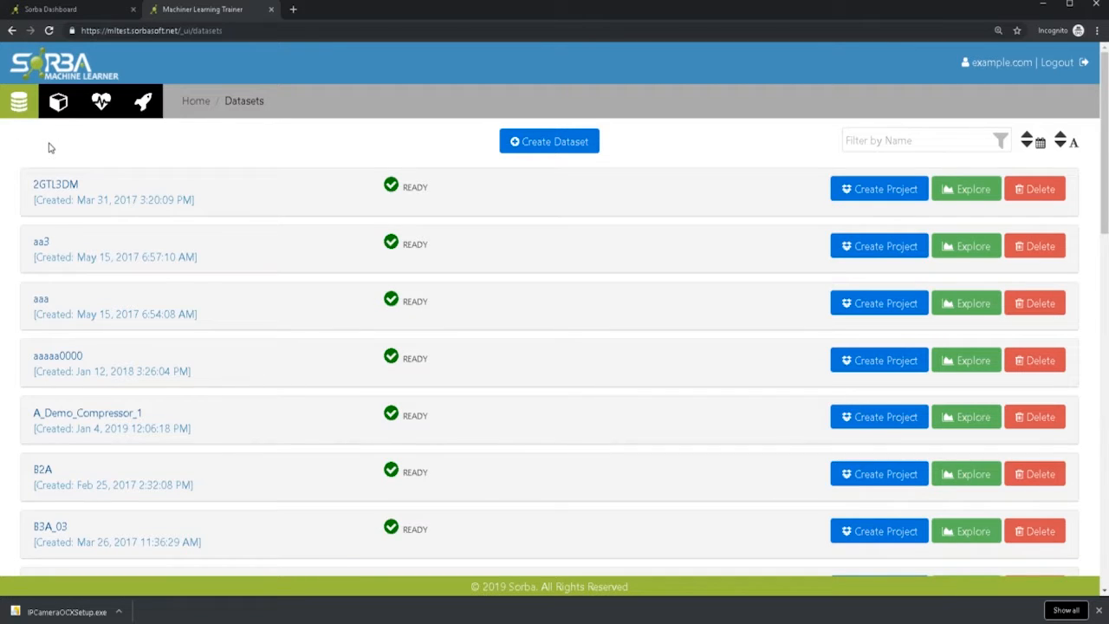
left_click(584, 146)
left_click(343, 205)
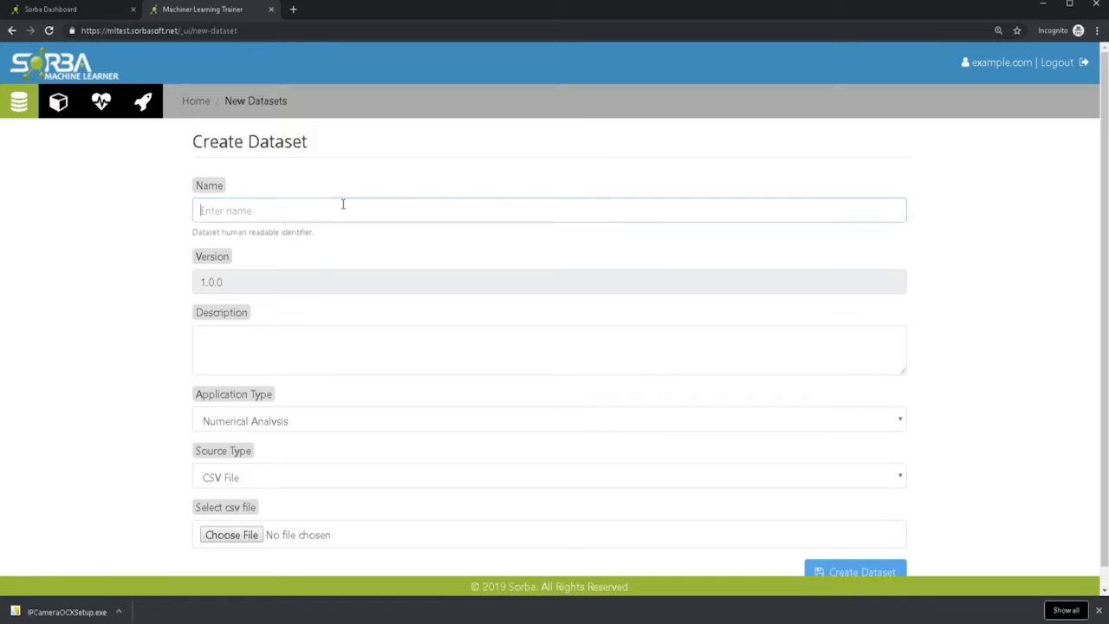
type("TEST2")
left_click(308, 338)
type("CV")
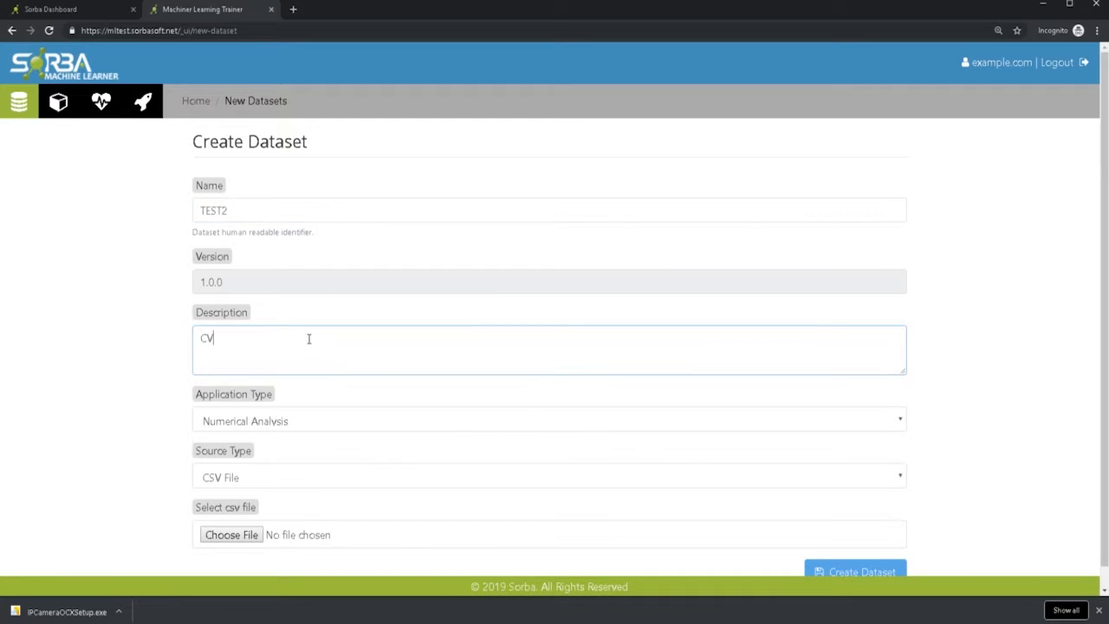
Step: Correct the dataset description to CSV and keep CSV File as the source type
key("BackSpace")
type("SV")
scroll(328, 465, "down", 1)
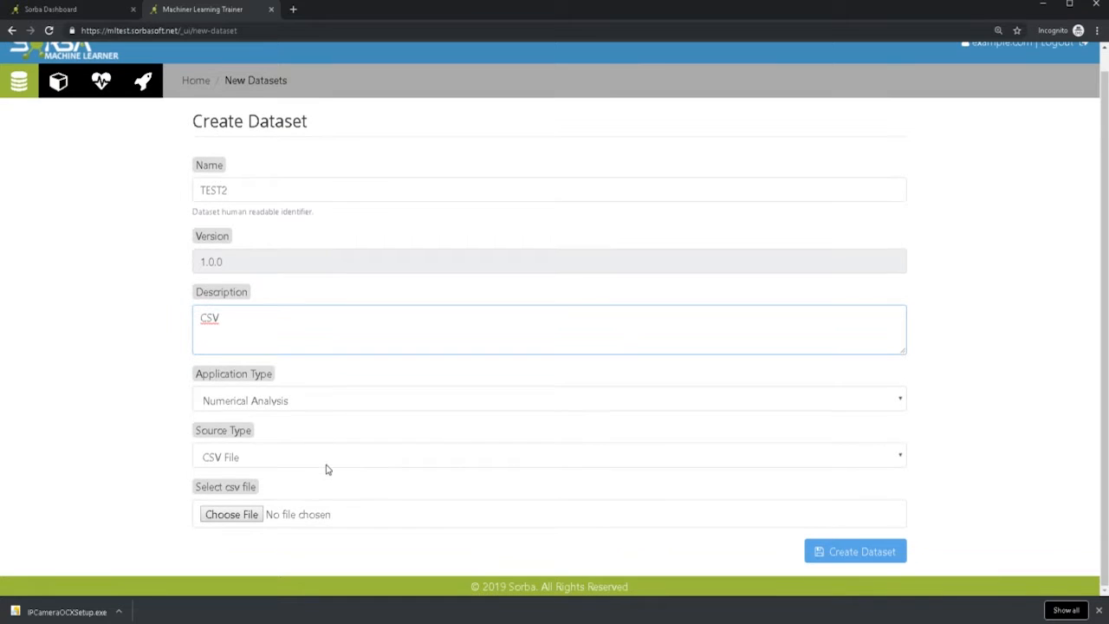
left_click(246, 458)
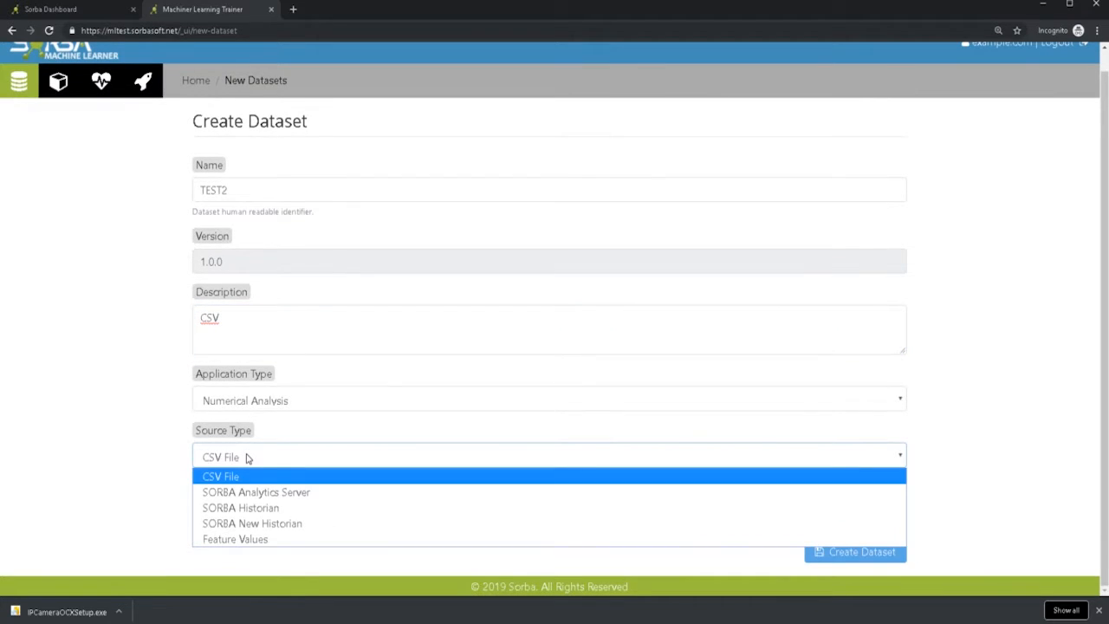
left_click(249, 458)
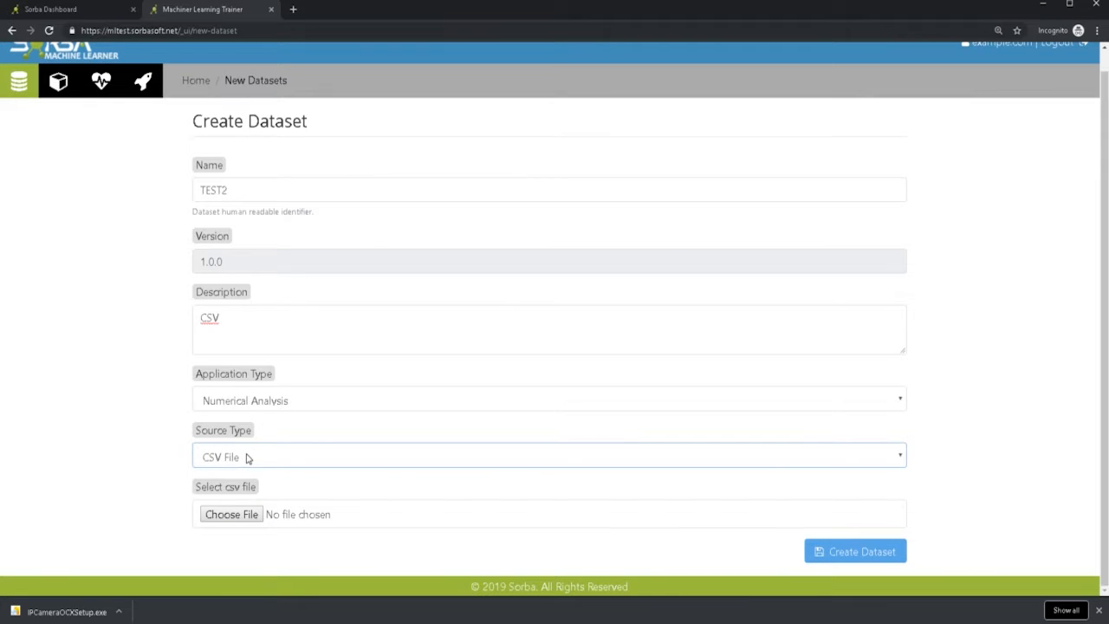
Step: Load data_compressor.csv as the dataset source and choose TimeStamp as the date field
left_click(250, 515)
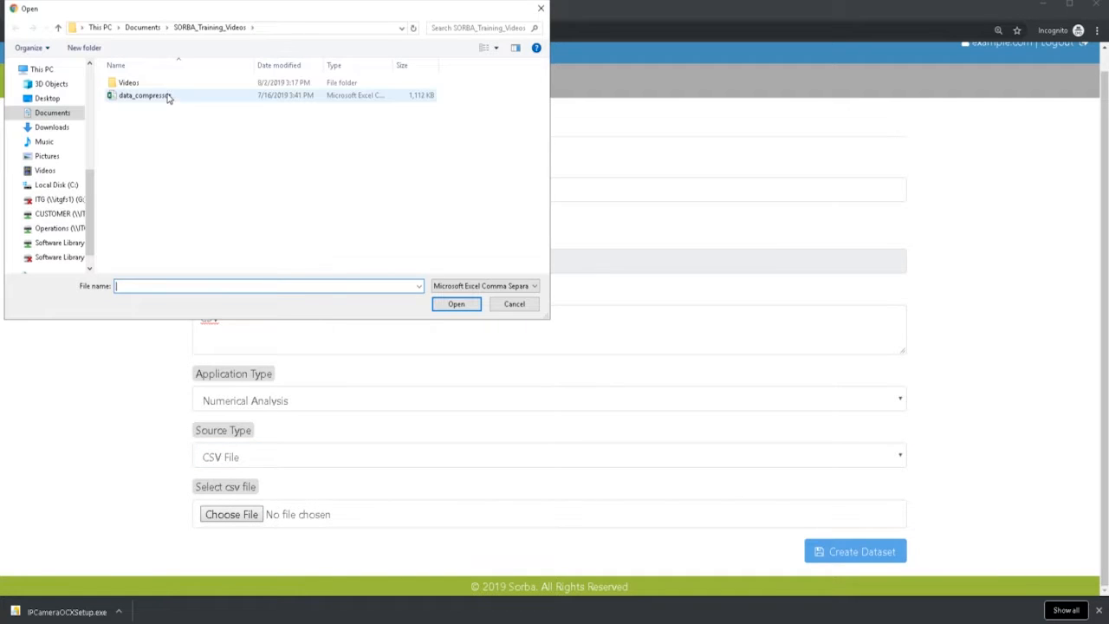
double_click(168, 97)
scroll(409, 330, "down", 3)
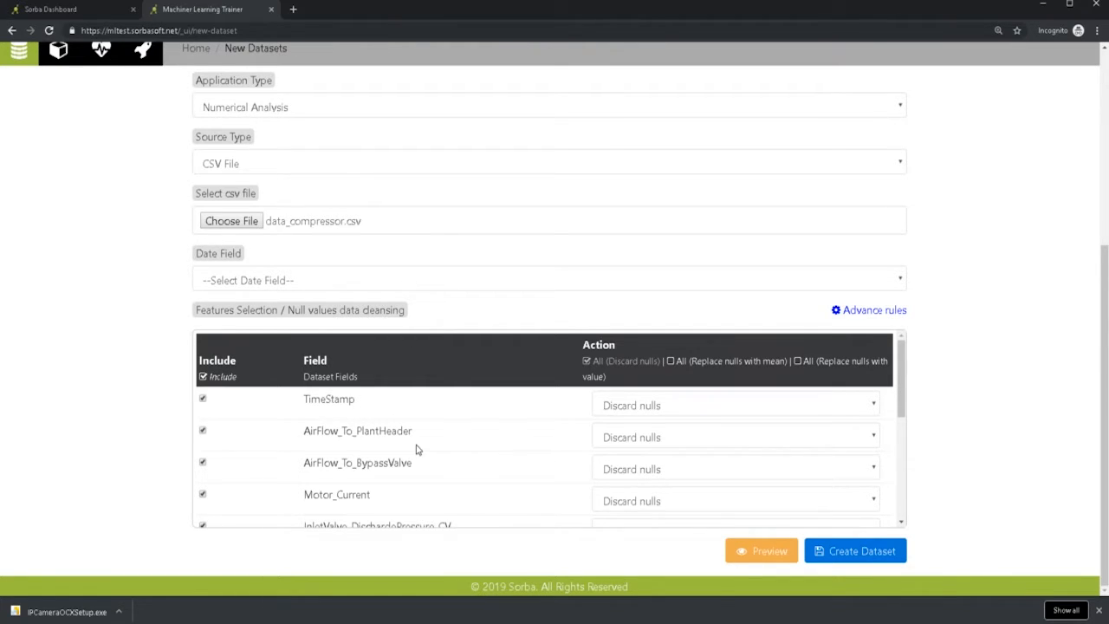
scroll(414, 448, "down", 3)
scroll(414, 451, "up", 3)
left_click(219, 277)
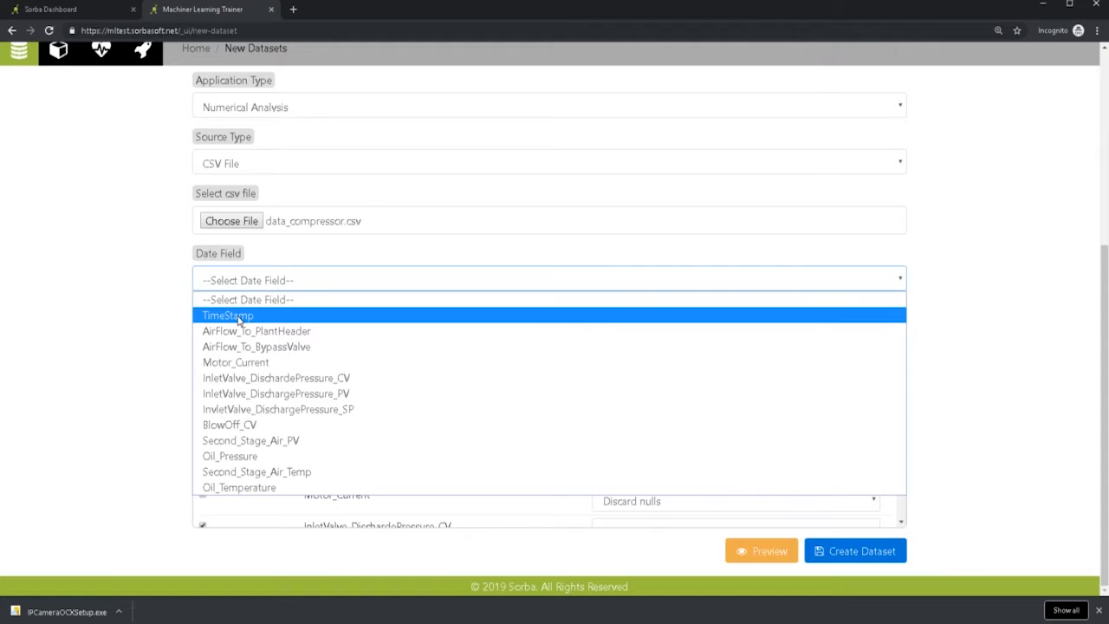
left_click(228, 315)
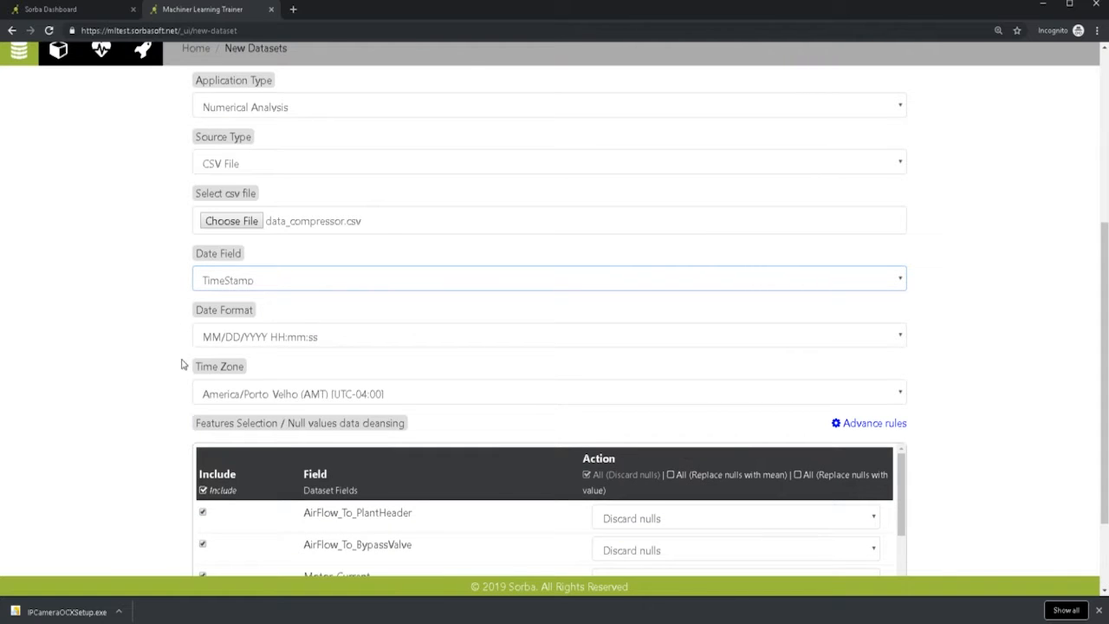
Step: Keep the Discard nulls action for all fields and create the TEST2 dataset
scroll(310, 385, "down", 3)
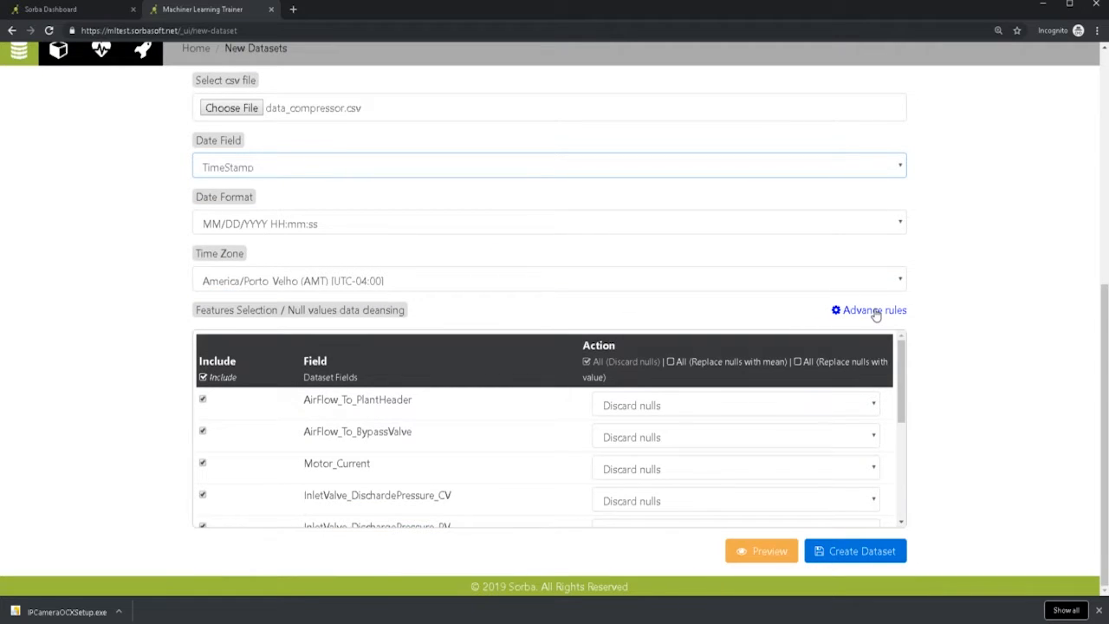
left_click(797, 363)
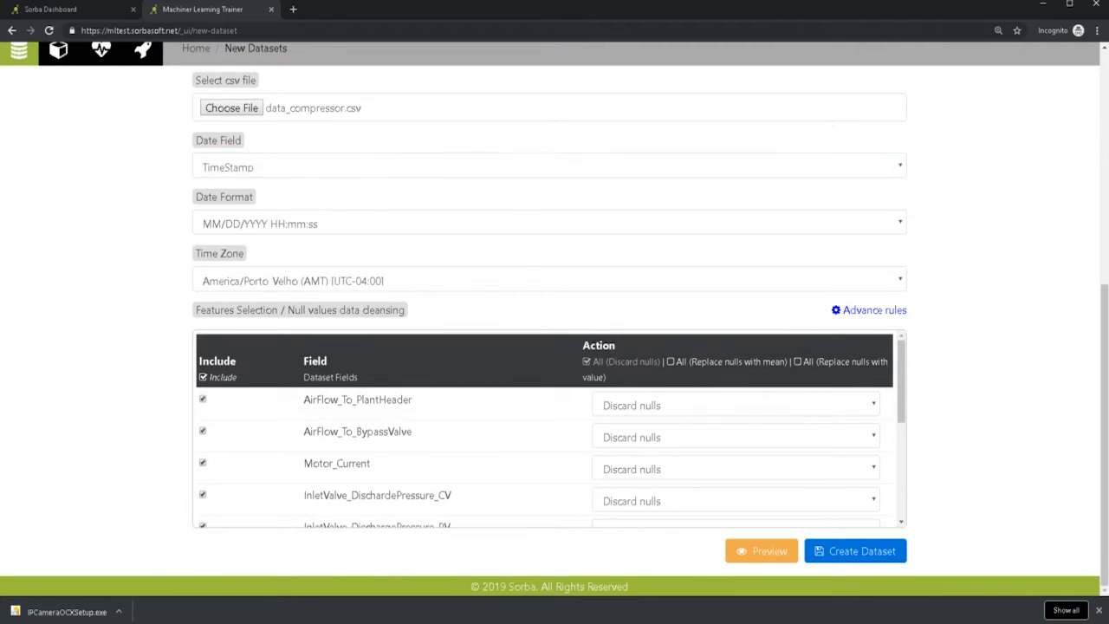
left_click(593, 364)
scroll(728, 427, "down", 1)
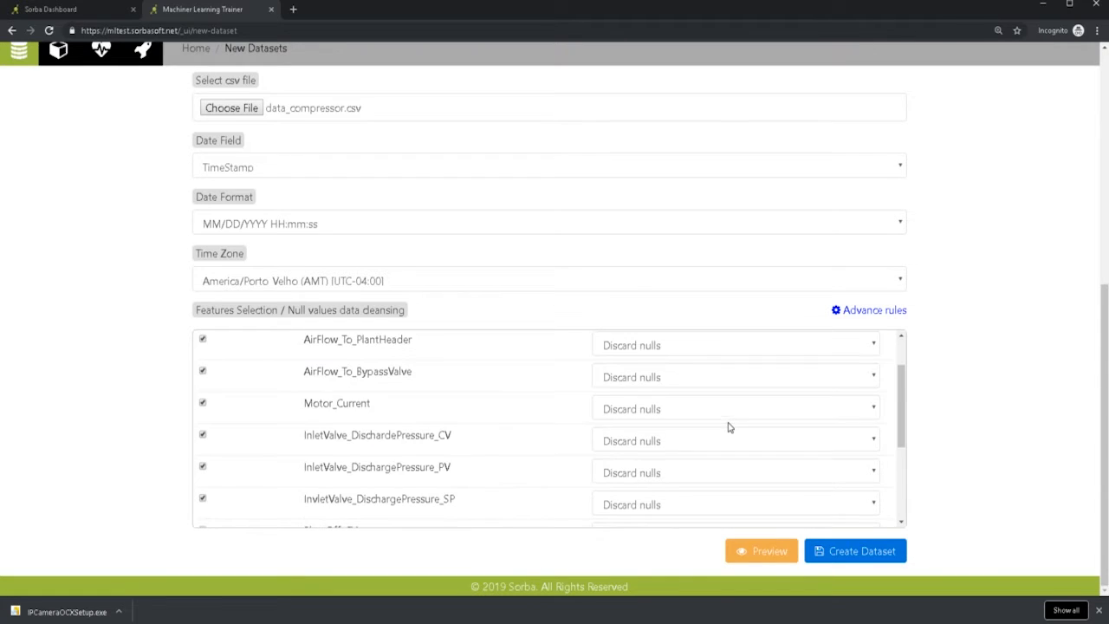
left_click(870, 546)
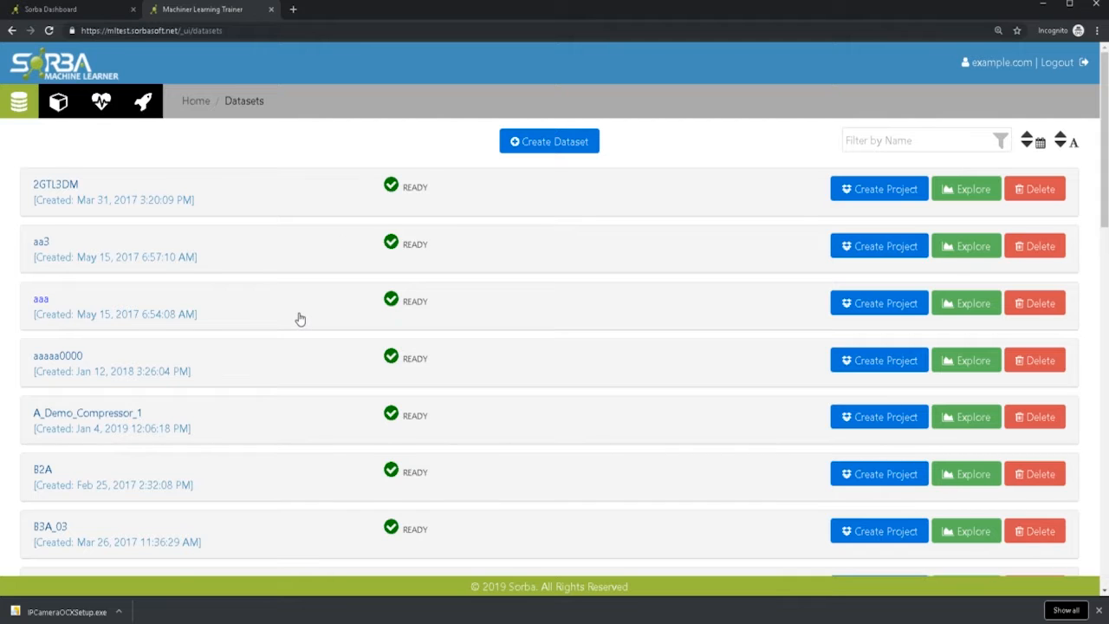
Step: Explore the TEST2 dataset from the datasets list and review the summary statistics of its fields
scroll(302, 317, "down", 15)
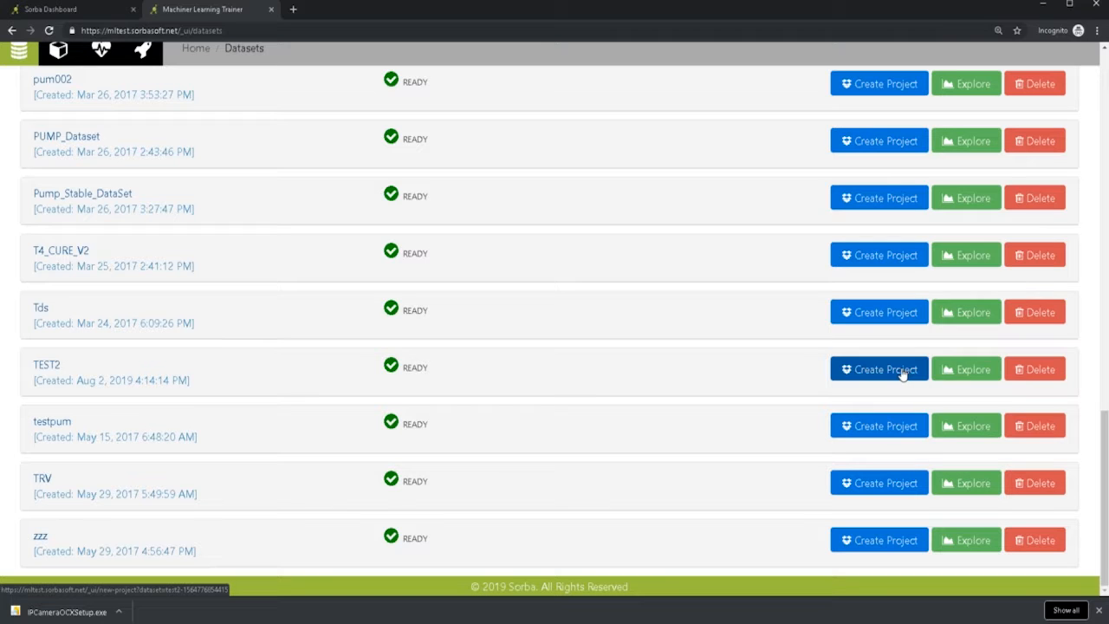
left_click(947, 372)
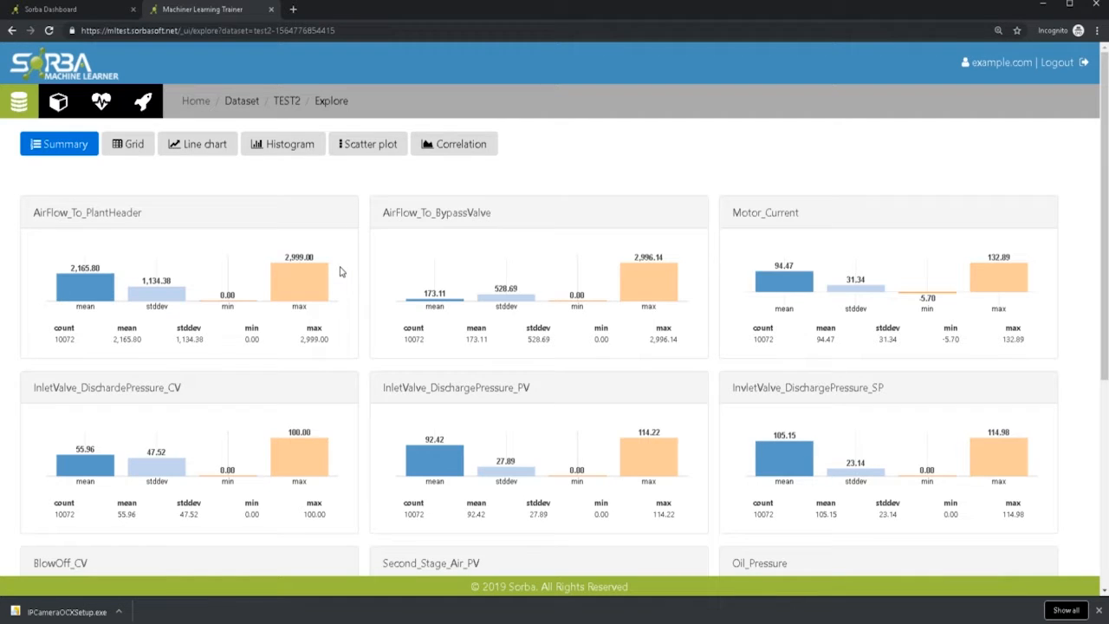
scroll(753, 250, "down", 3)
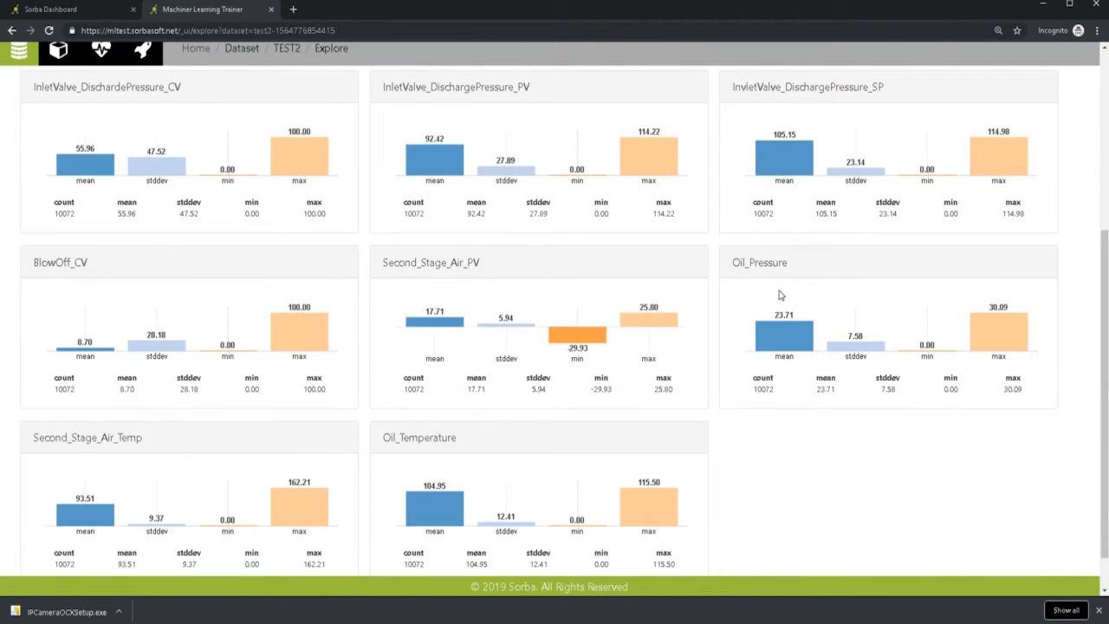
scroll(778, 295, "up", 1)
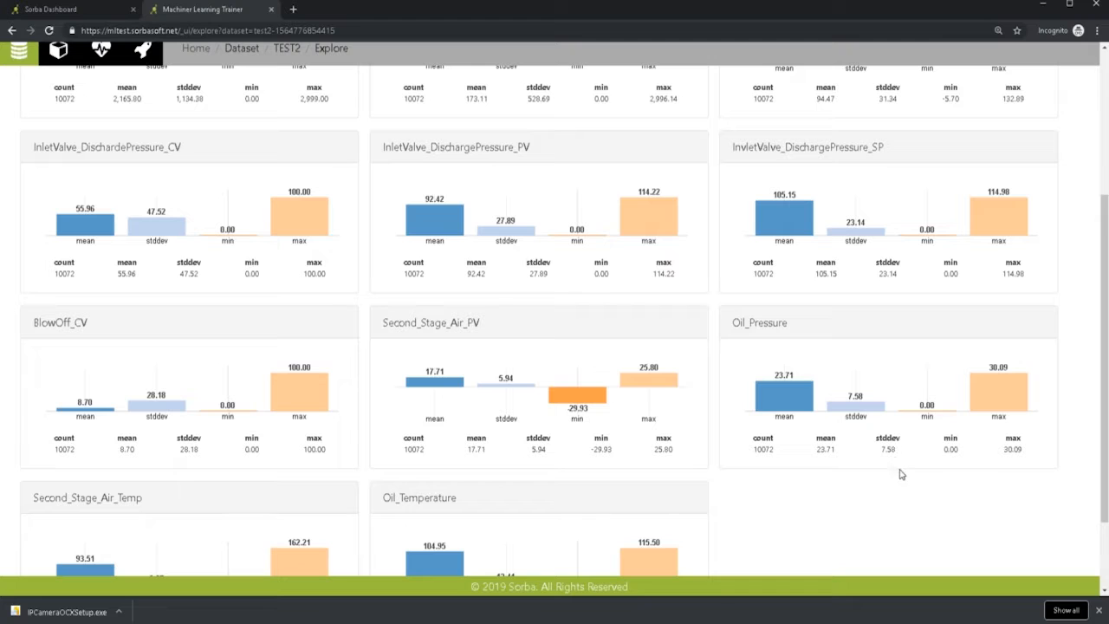
scroll(667, 475, "up", 2)
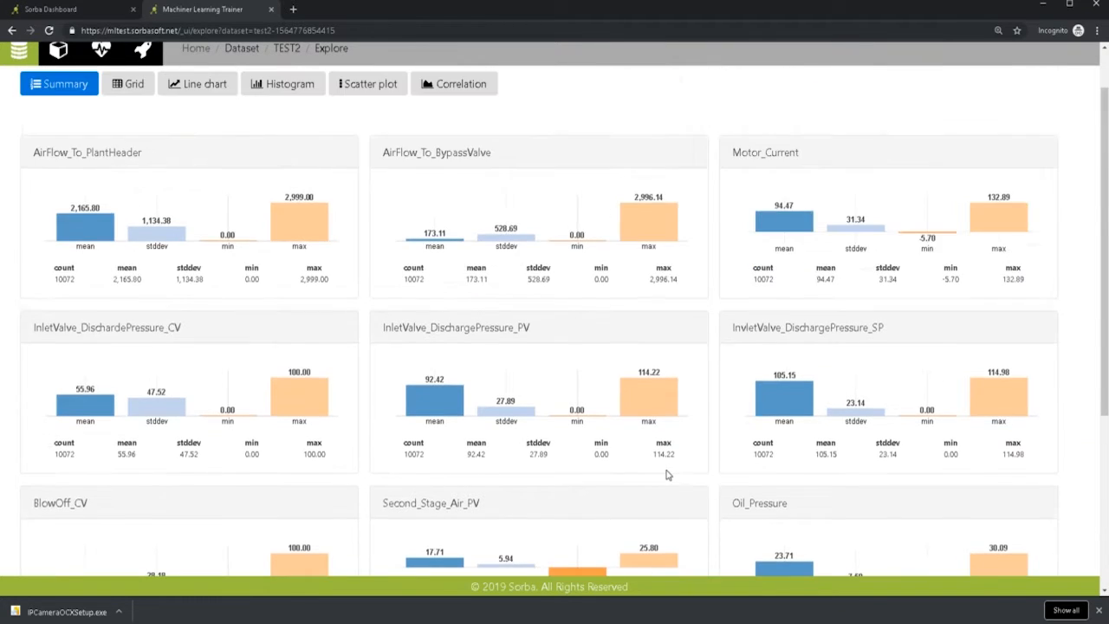
scroll(667, 475, "up", 1)
Step: Examine the TEST2 data as a grid, a line chart and histograms
left_click(130, 143)
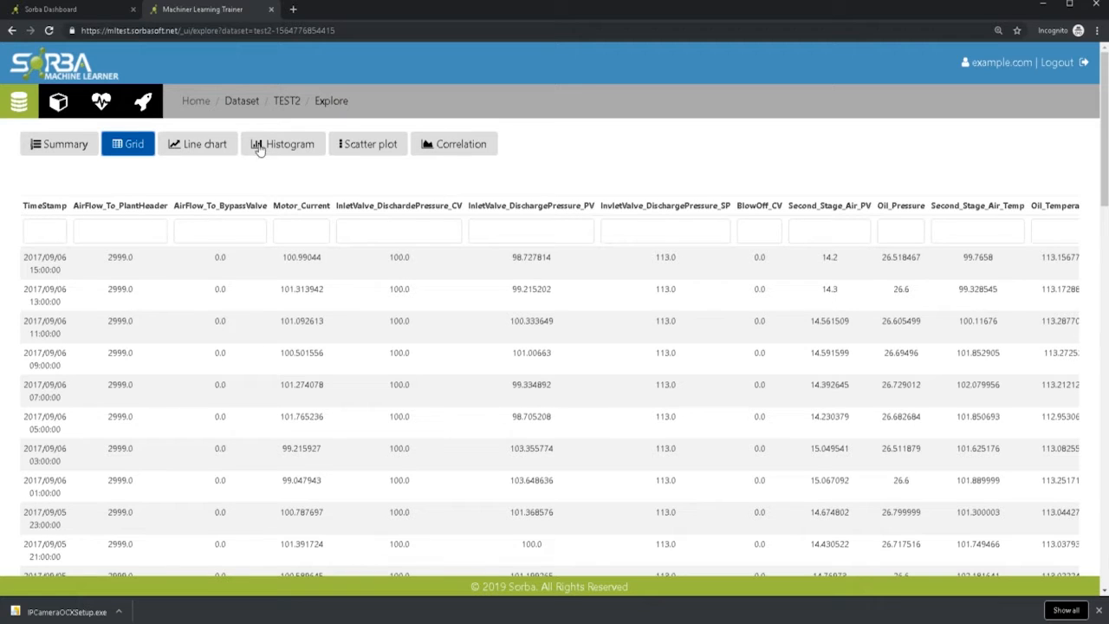
left_click(203, 143)
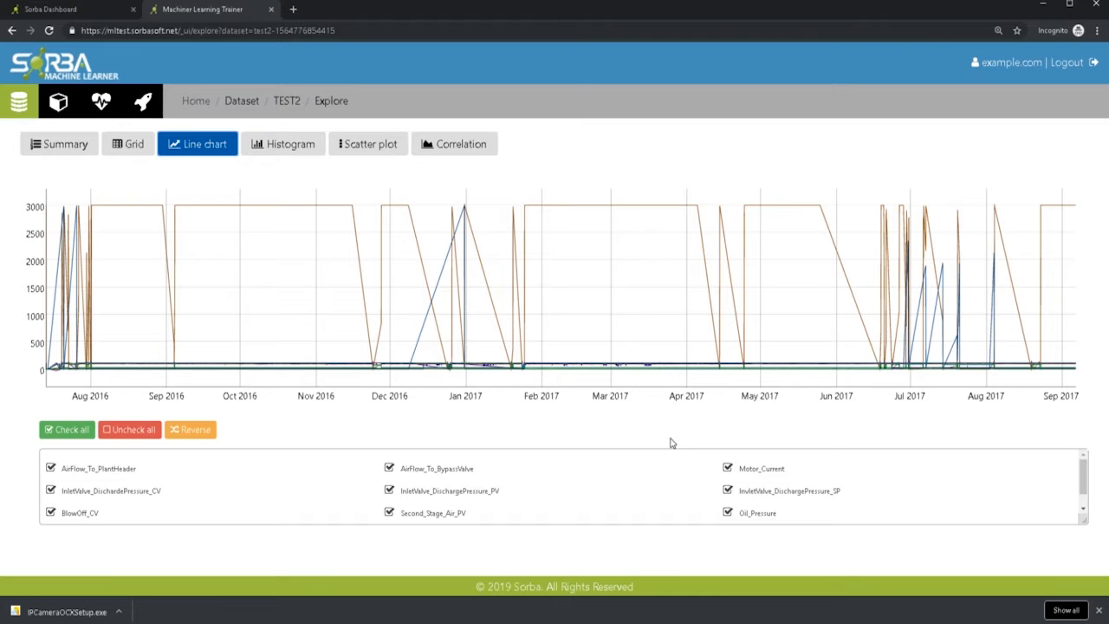
left_click(309, 147)
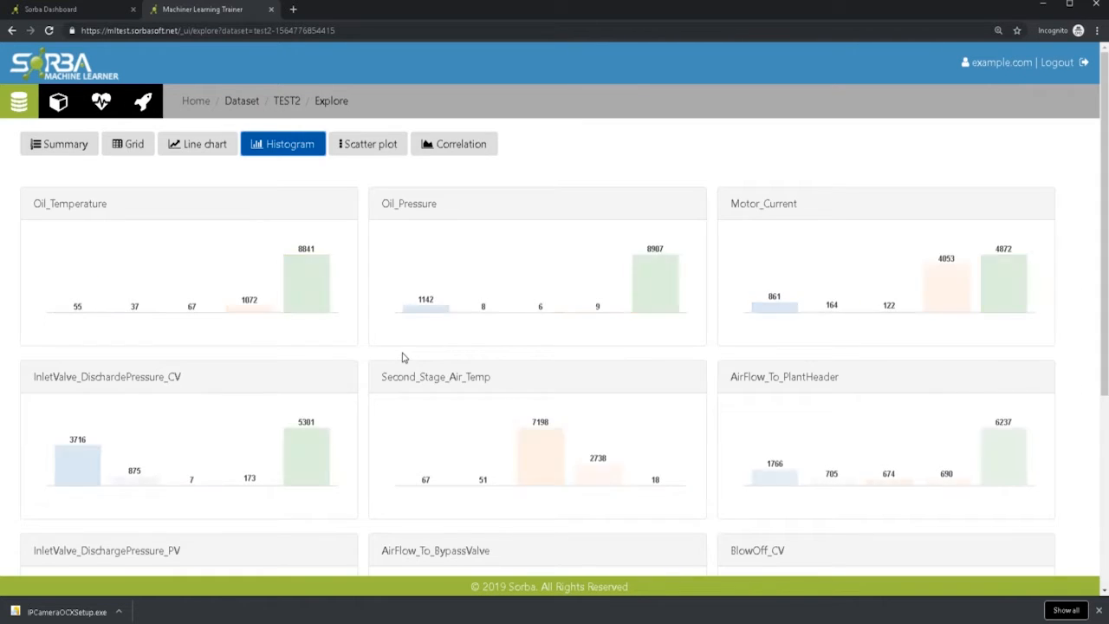
scroll(411, 354, "down", 3)
scroll(627, 369, "up", 3)
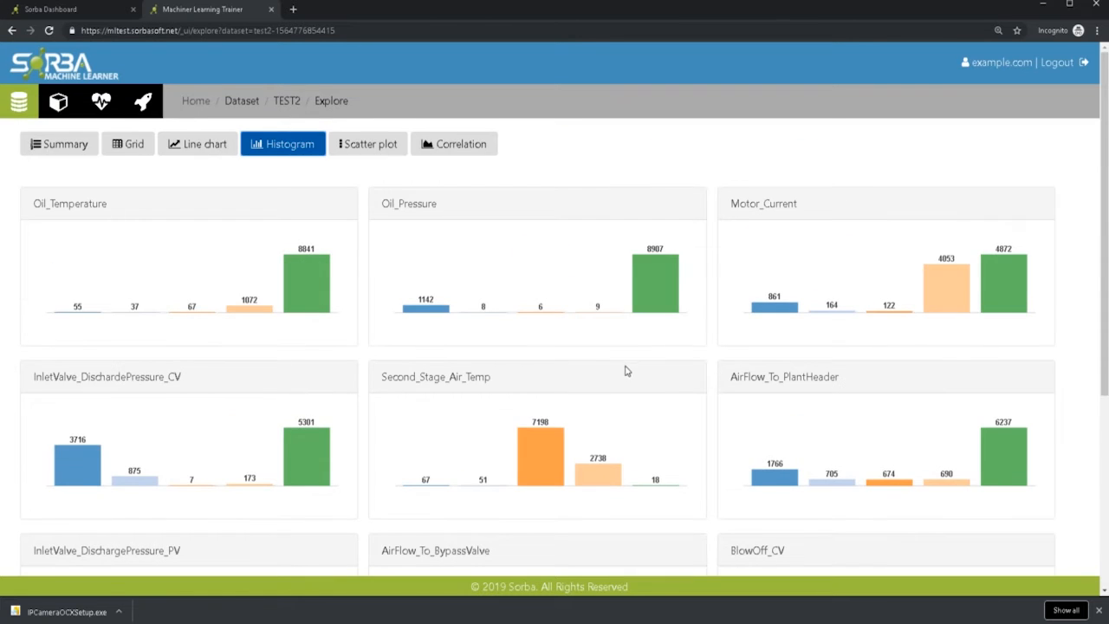
Step: Generate a scatter plot of AirFlow_To_PlantHeader on the X-axis against AirFlow_To_BypassValve on the Y-axis
left_click(365, 159)
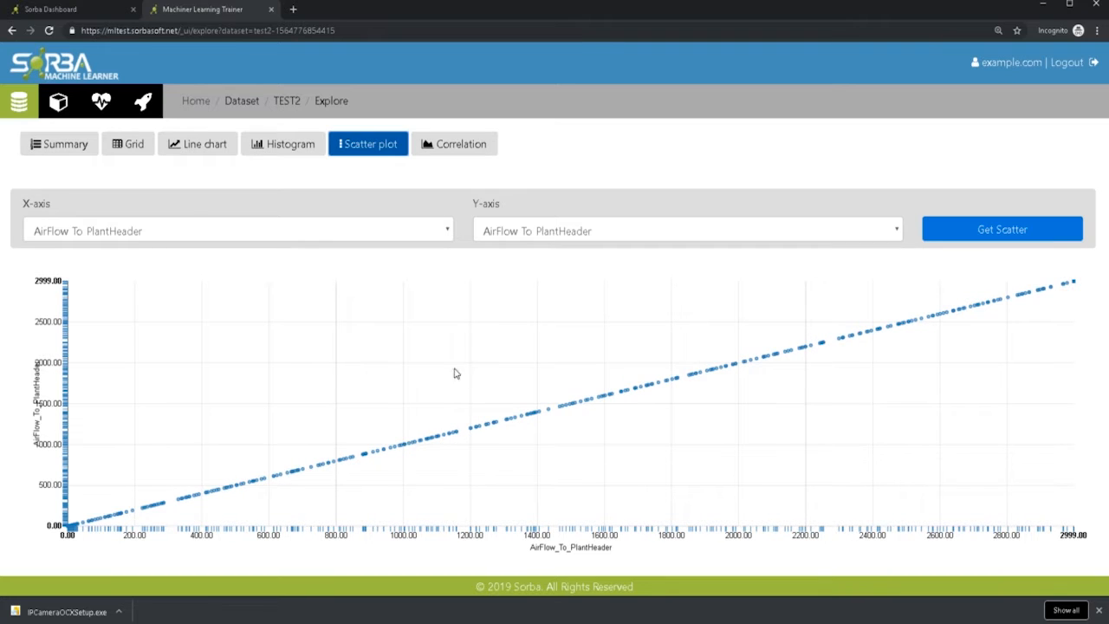
left_click(559, 240)
left_click(558, 266)
left_click(982, 228)
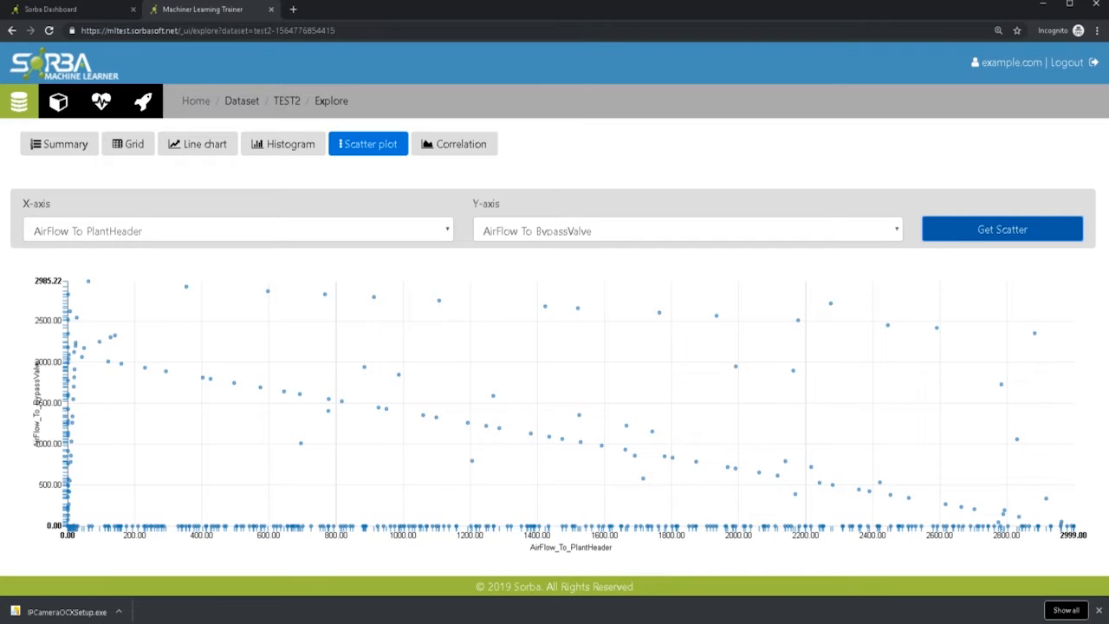
Step: Examine the correlation matrix of the TEST2 fields, including Second_Stage_Air_PV versus Oil_Temperature
left_click(425, 149)
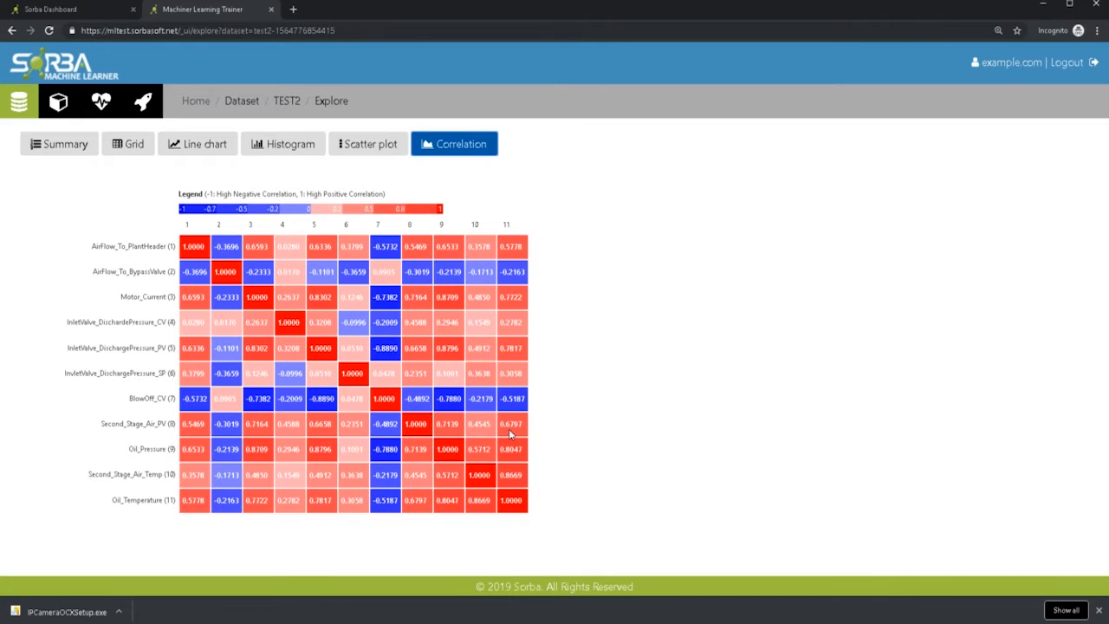
mouse_move(510, 432)
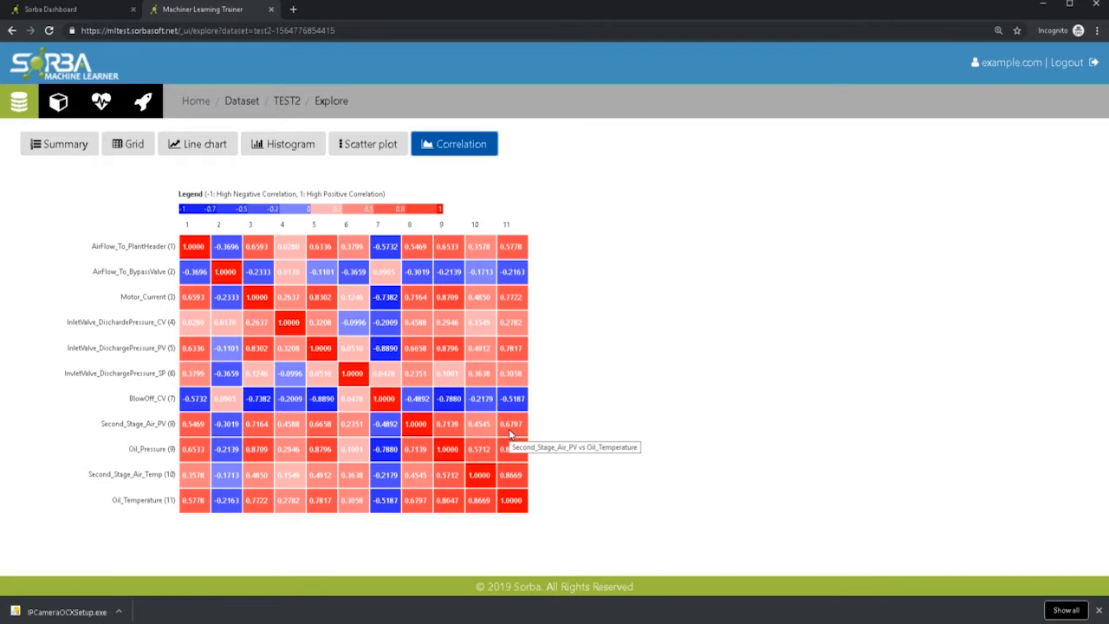
mouse_move(465, 309)
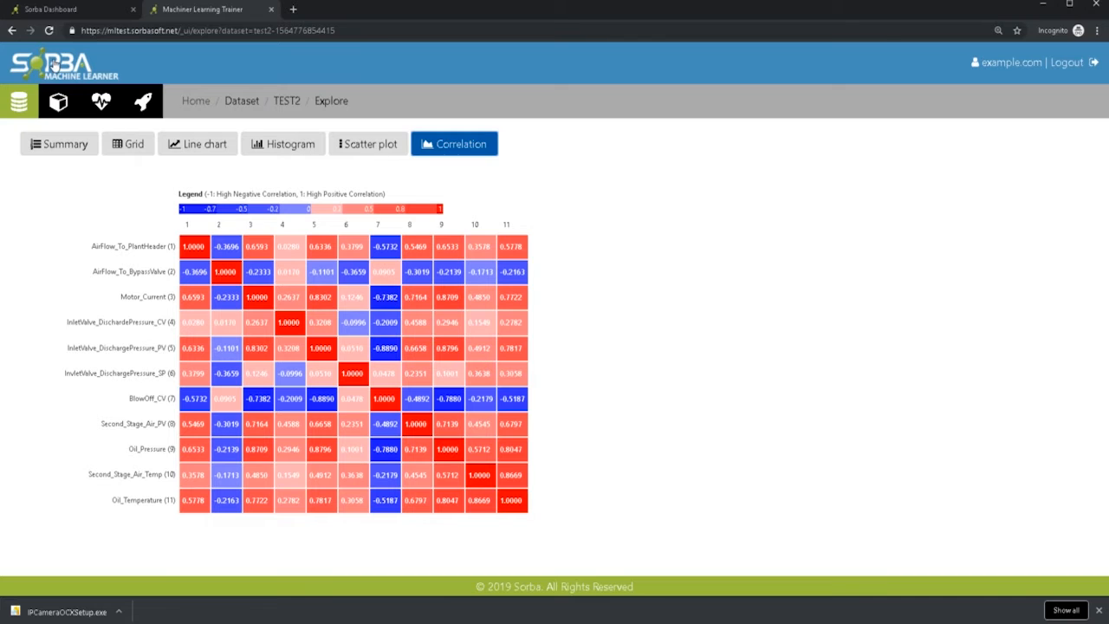
Step: Return to the datasets list and expand the TEST2 entry to view its version options
left_click(19, 107)
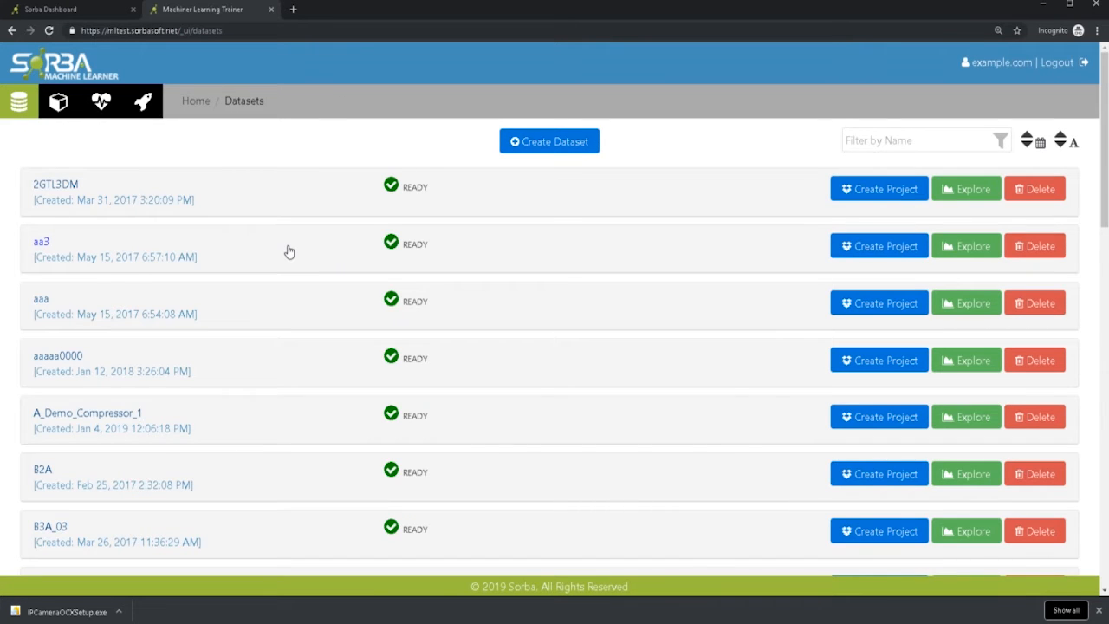
scroll(288, 252, "down", 2)
scroll(287, 252, "down", 11)
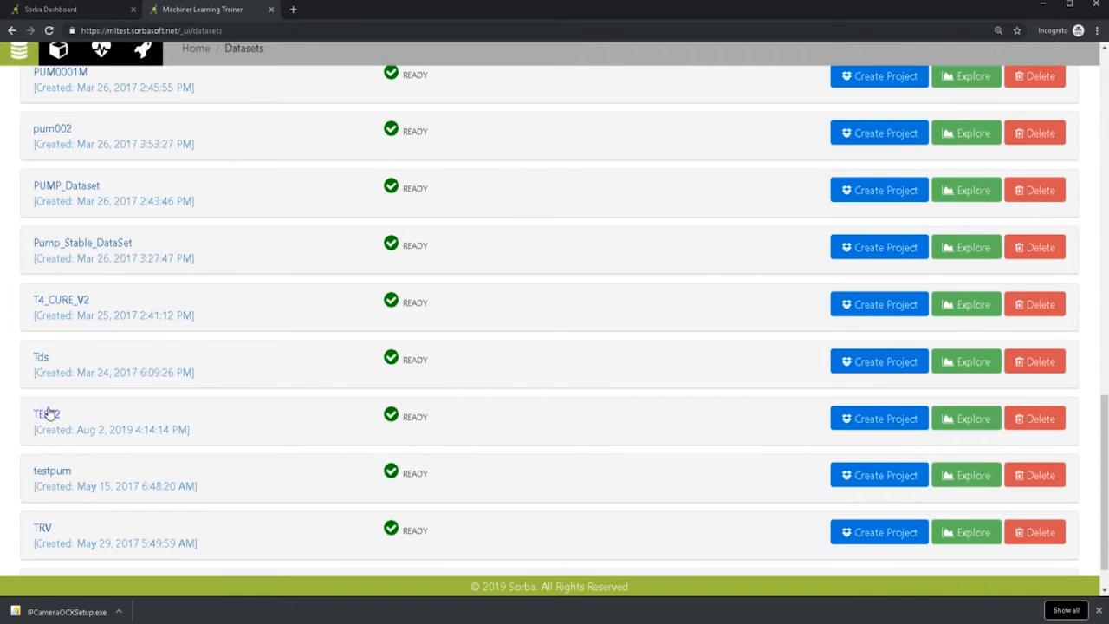
left_click(48, 414)
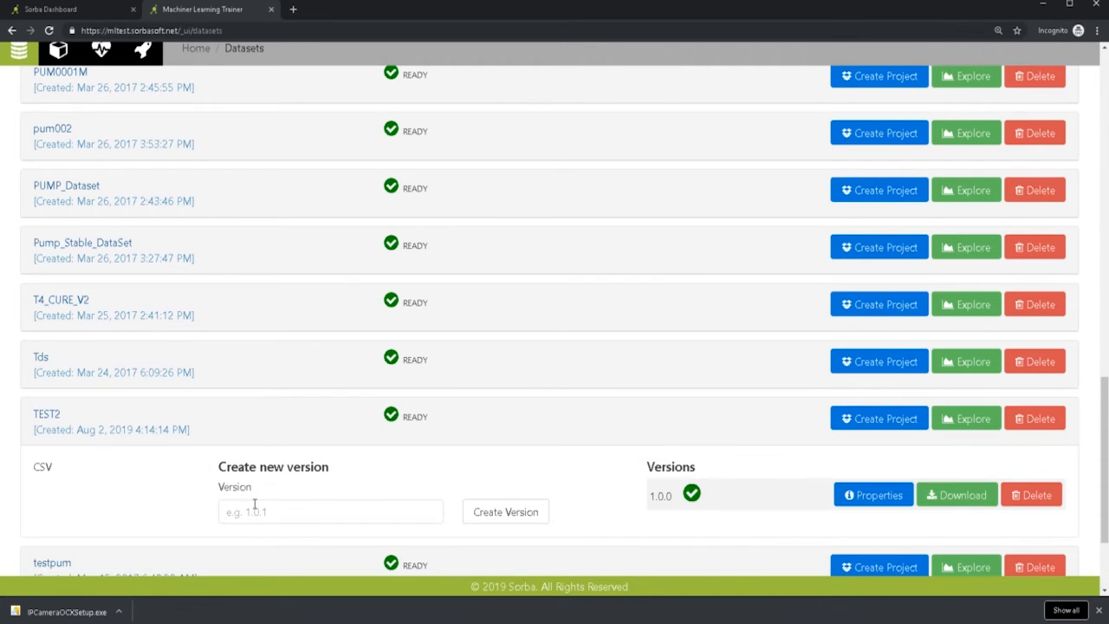
scroll(255, 499, "down", 1)
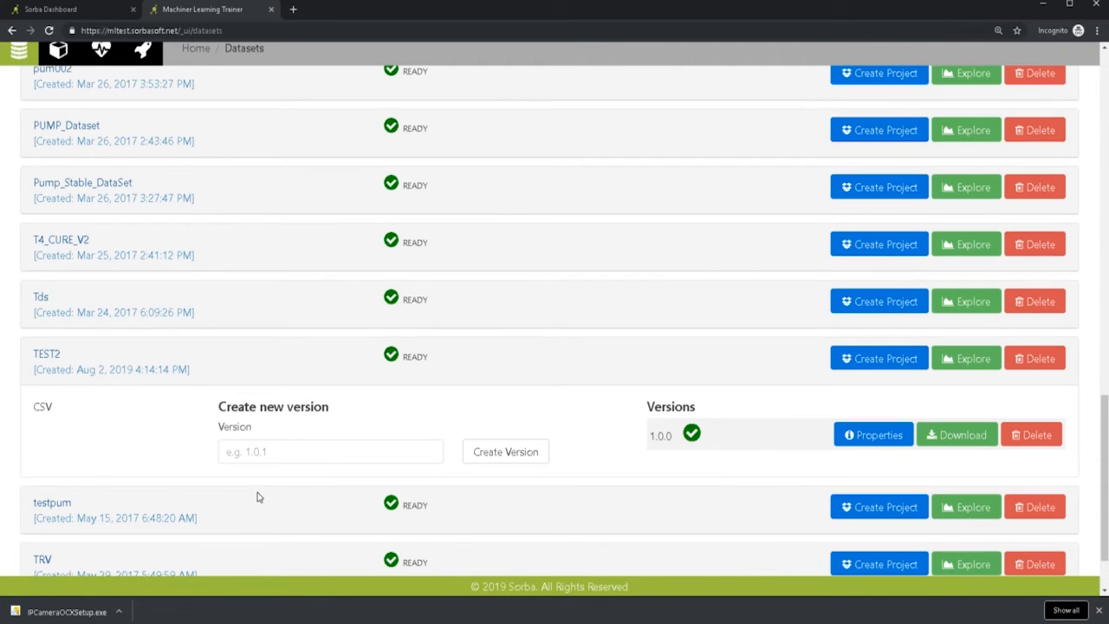
Step: Start version 1.0.1 of the TEST2 dataset and select data_compressor.csv as its CSV source
left_click(279, 447)
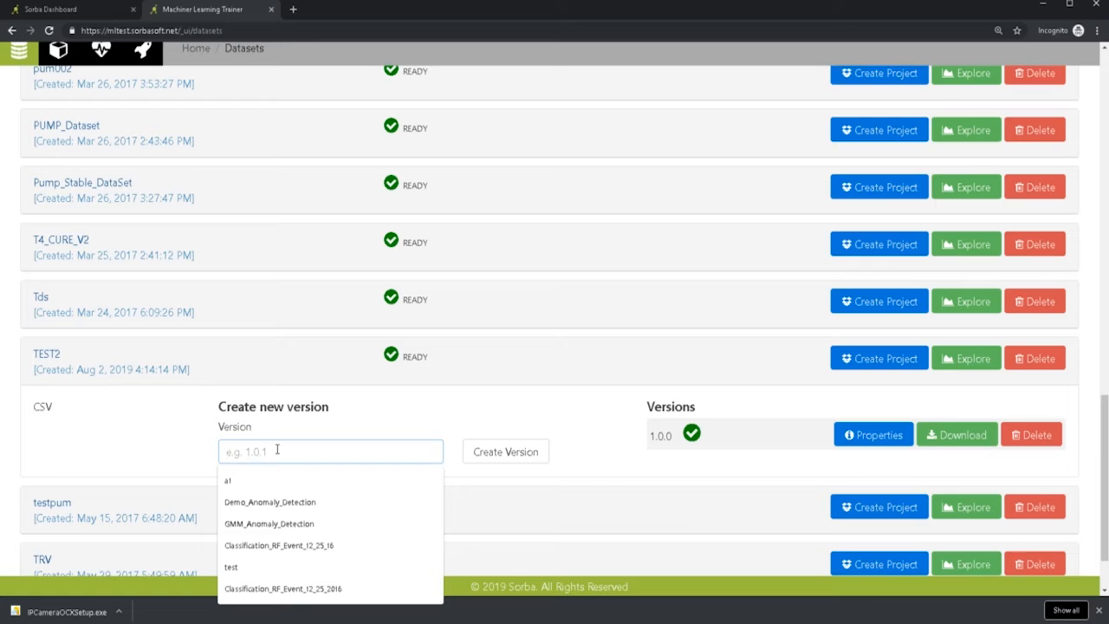
type("1.0.1")
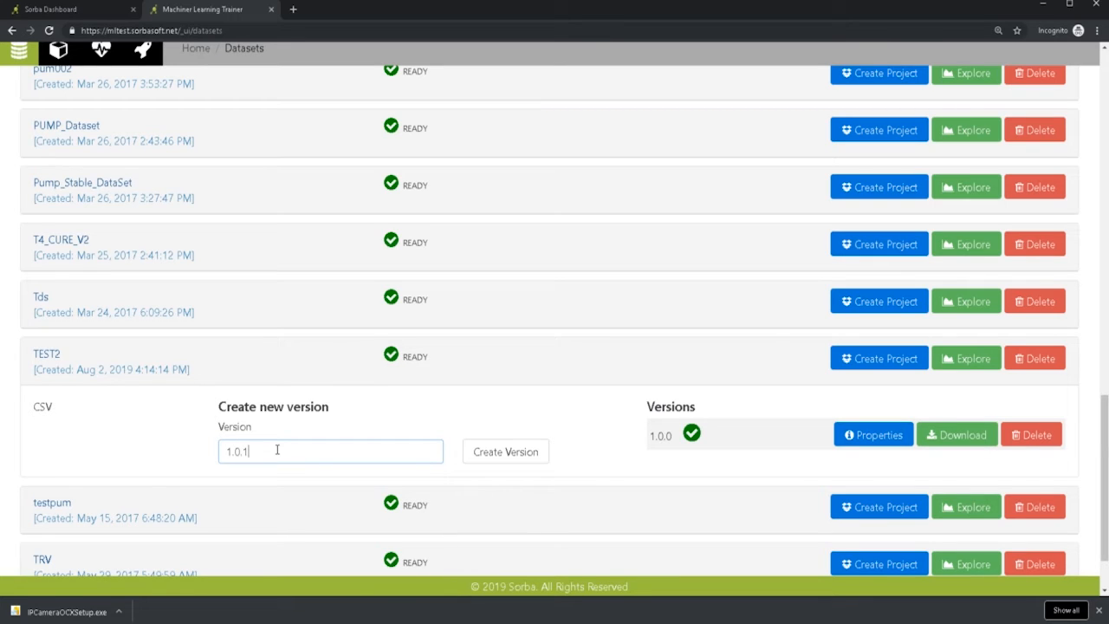
left_click(508, 457)
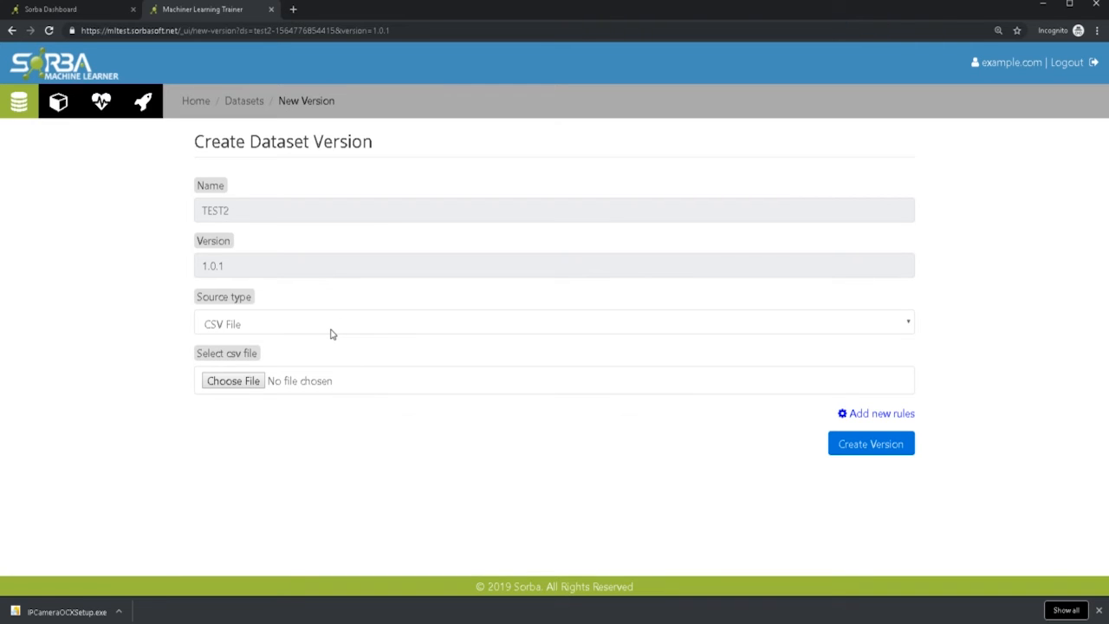
left_click(240, 386)
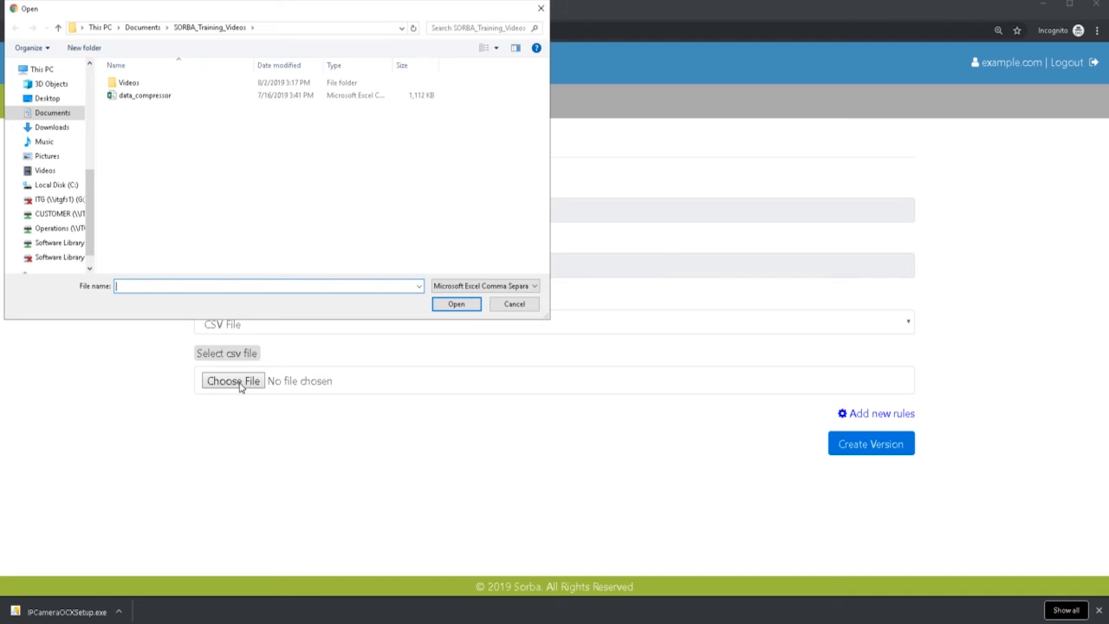
double_click(135, 97)
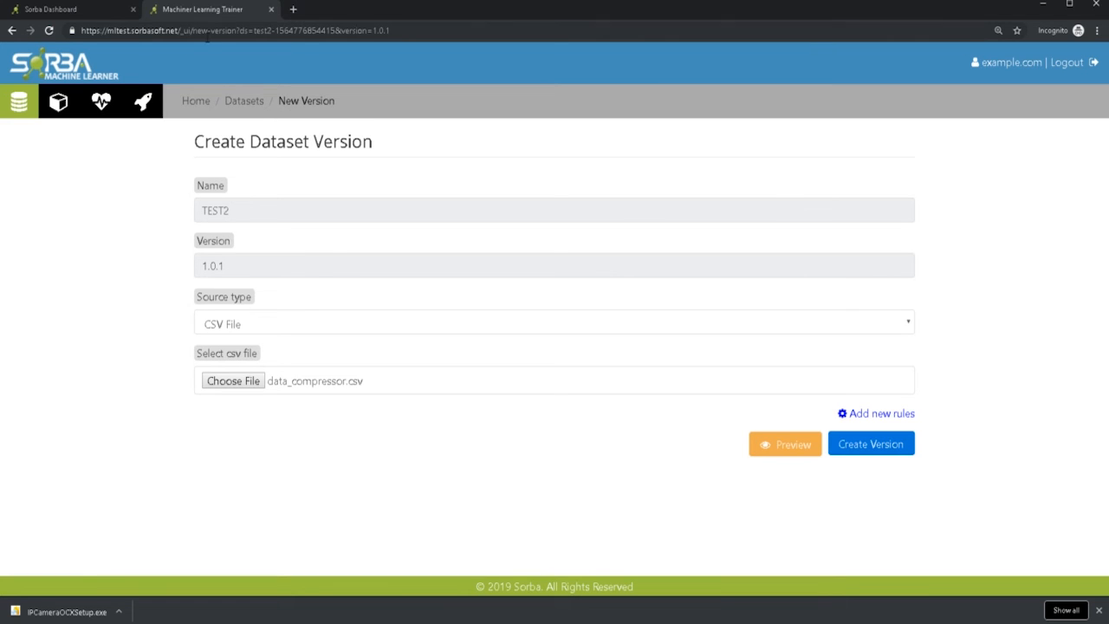
Step: Go back to the home page and start another new dataset
left_click(93, 72)
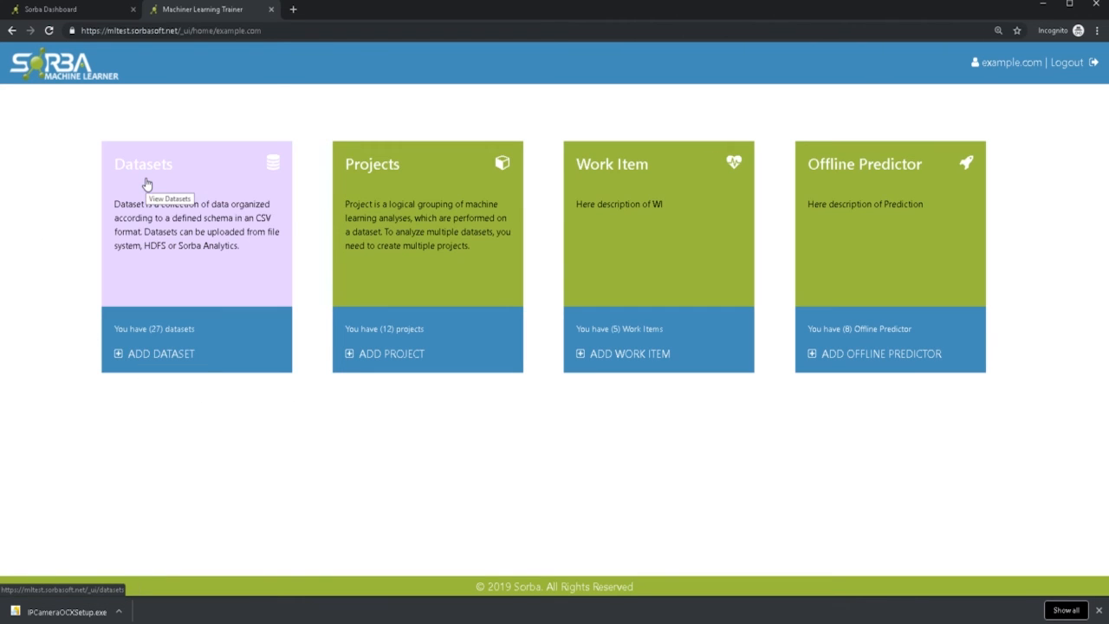
left_click(149, 353)
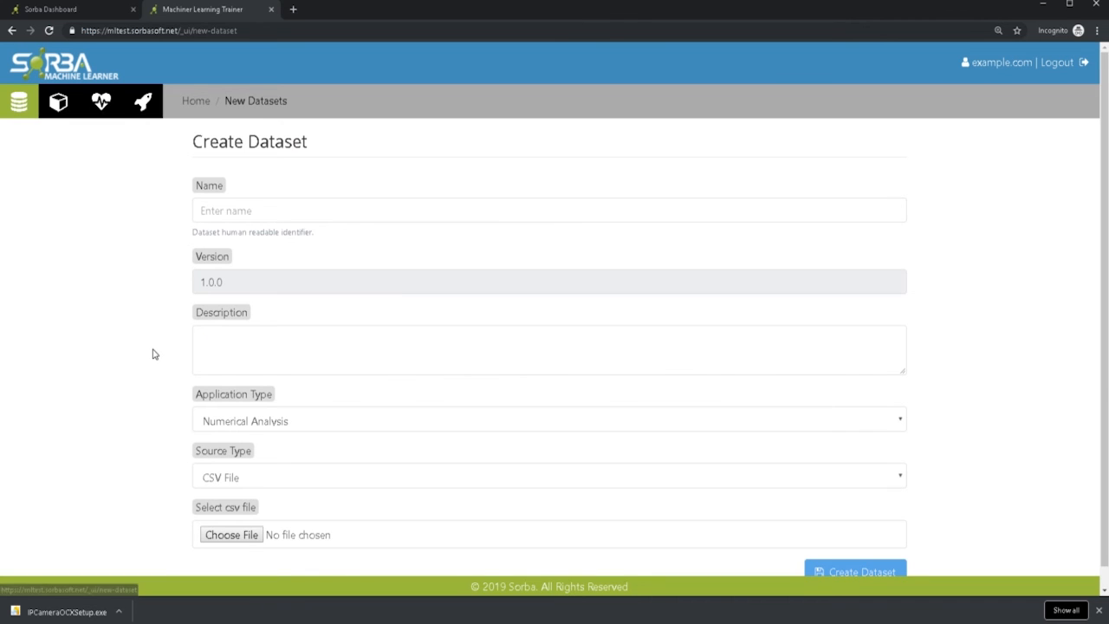
scroll(273, 394, "down", 1)
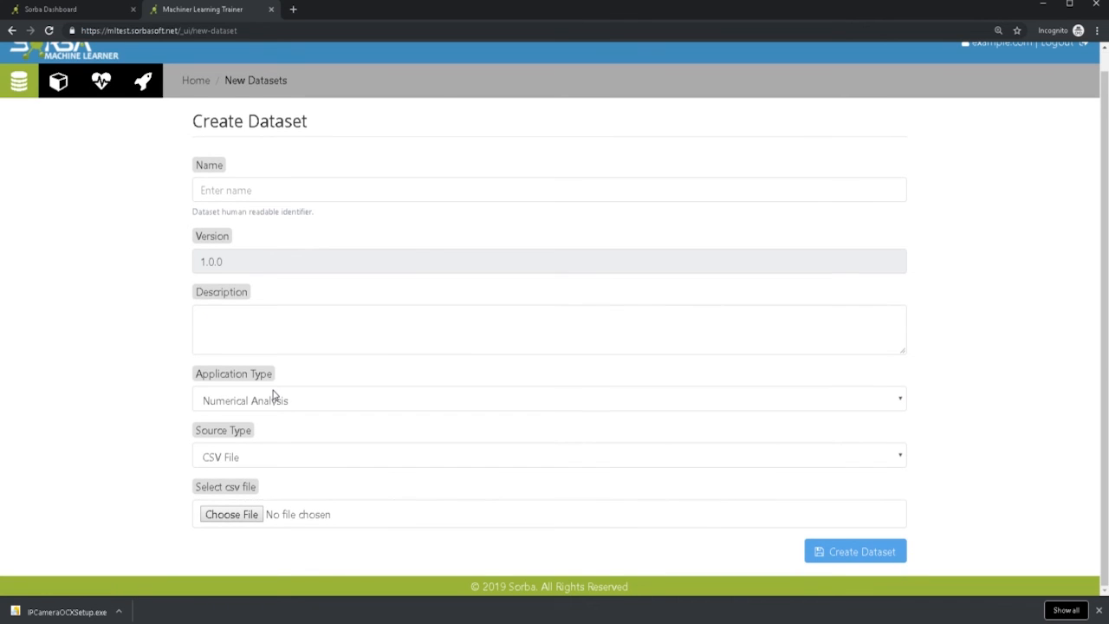